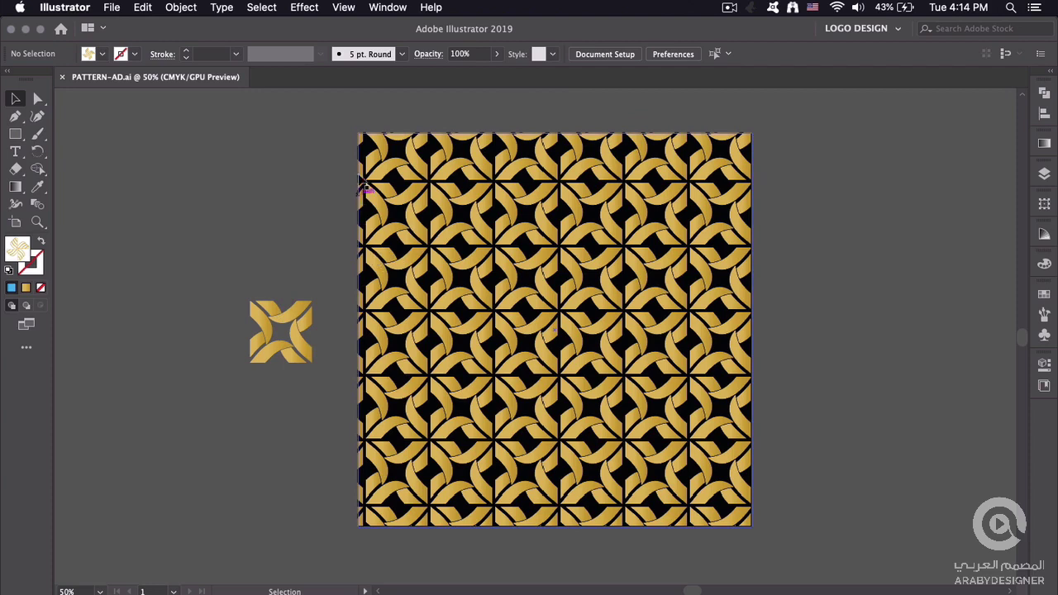
# - Fill the pattern-filled square with solid black from the fill swatches
pyautogui.press('super+a')
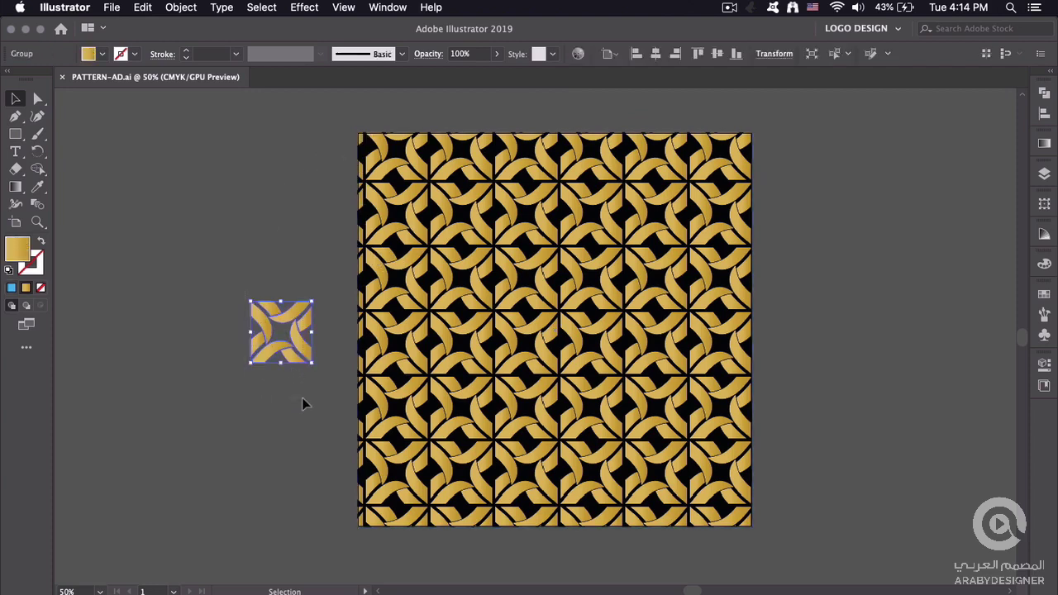
pyautogui.click(237, 258)
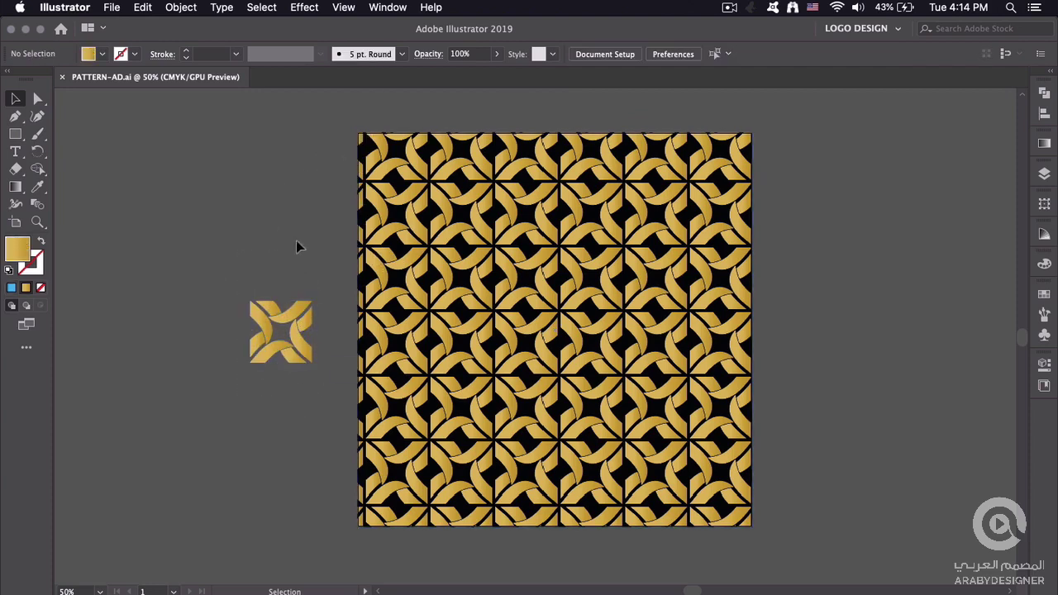
pyautogui.click(281, 331)
pyautogui.click(348, 363)
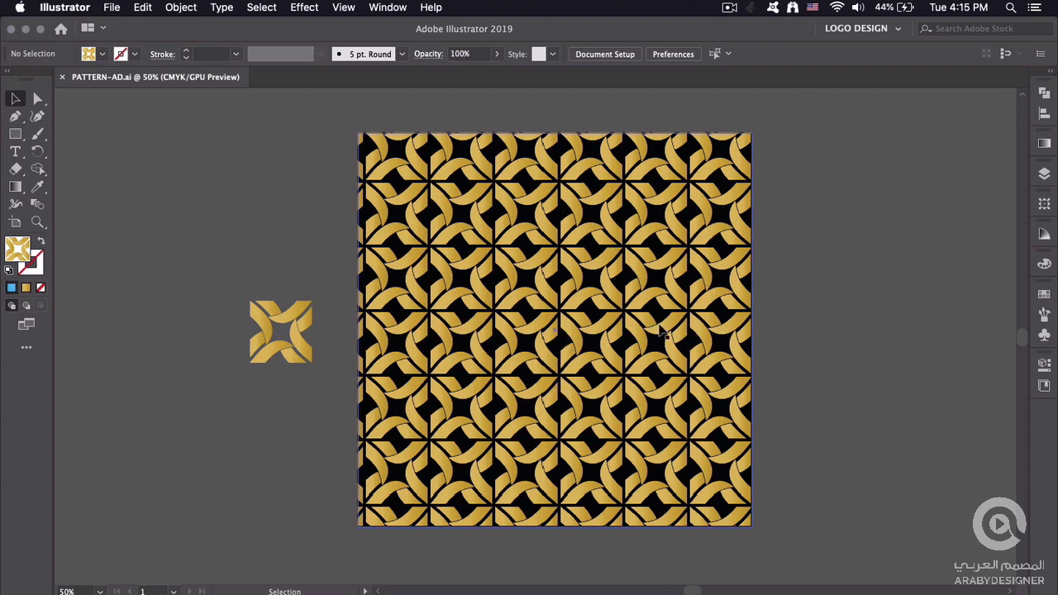
pyautogui.click(559, 281)
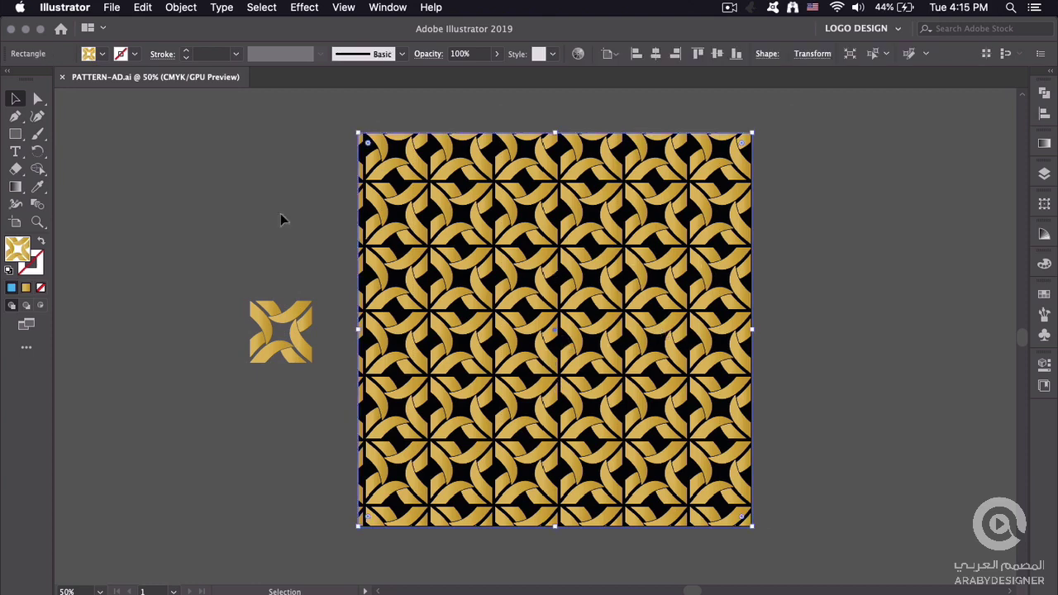
pyautogui.click(102, 54)
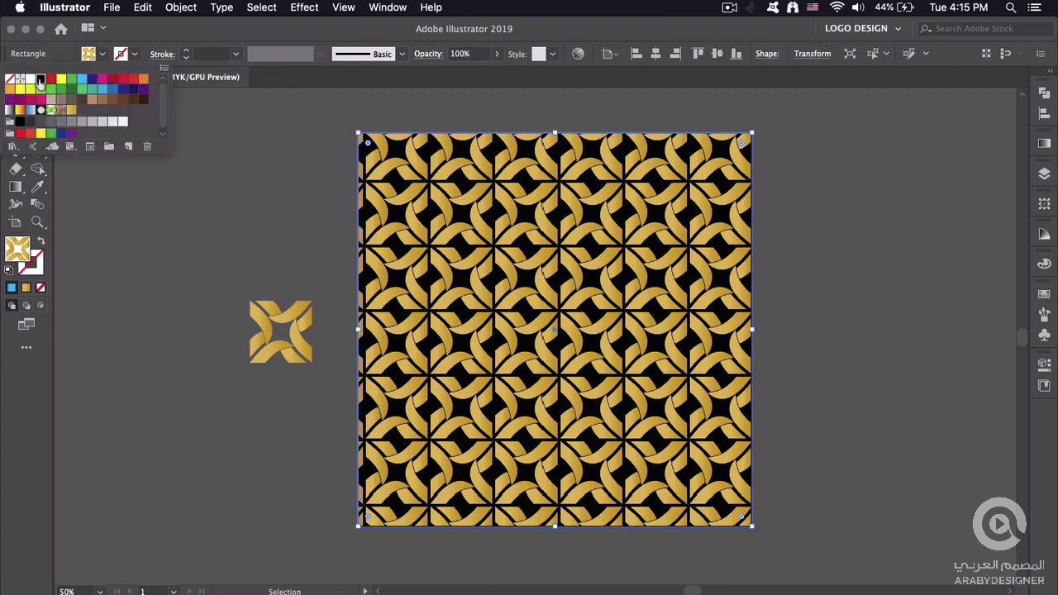
pyautogui.click(40, 80)
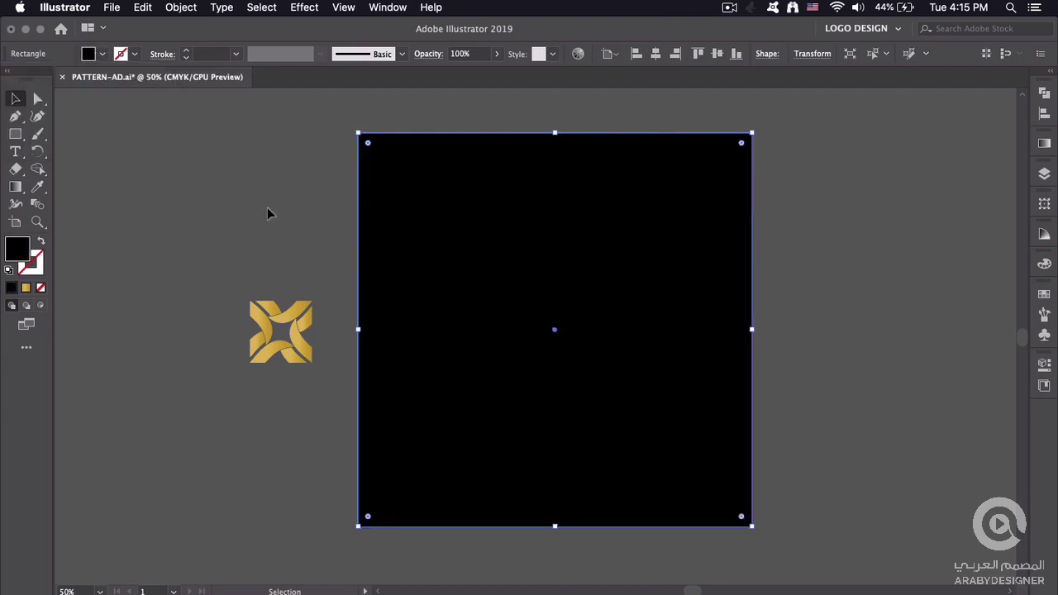
pyautogui.click(267, 213)
# - Centre the gold motif horizontally and vertically on the square and bring it to front
pyautogui.click(291, 314)
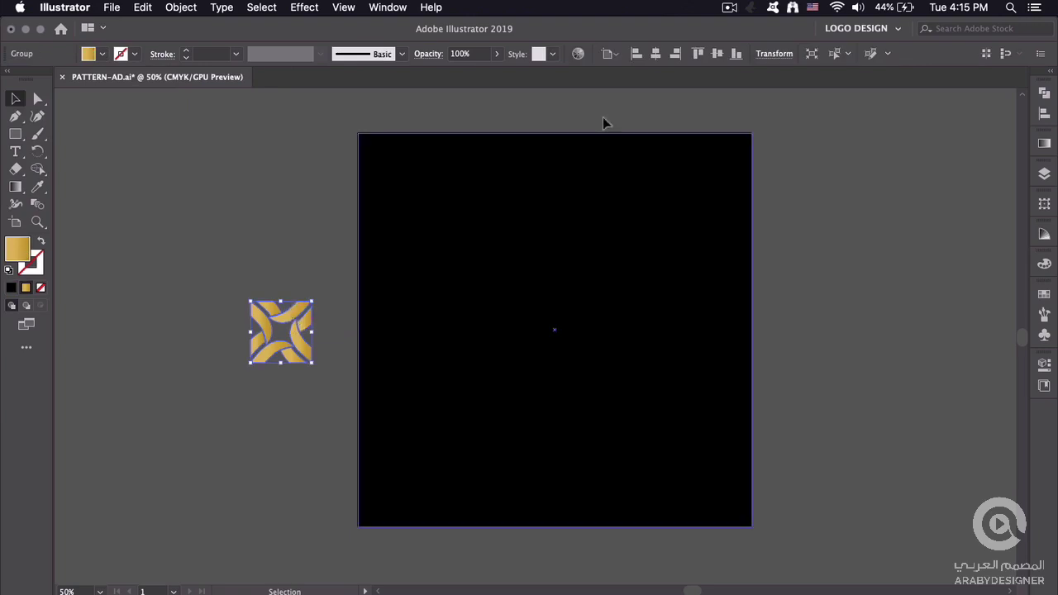
pyautogui.click(676, 53)
pyautogui.click(717, 53)
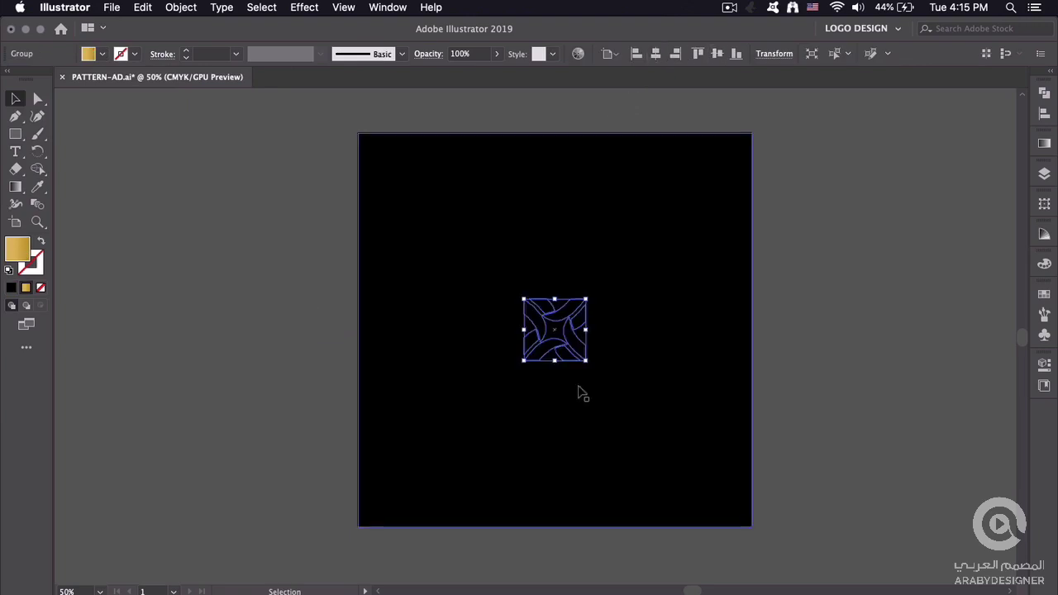
pyautogui.rightClick(559, 320)
pyautogui.moveTo(595, 477)
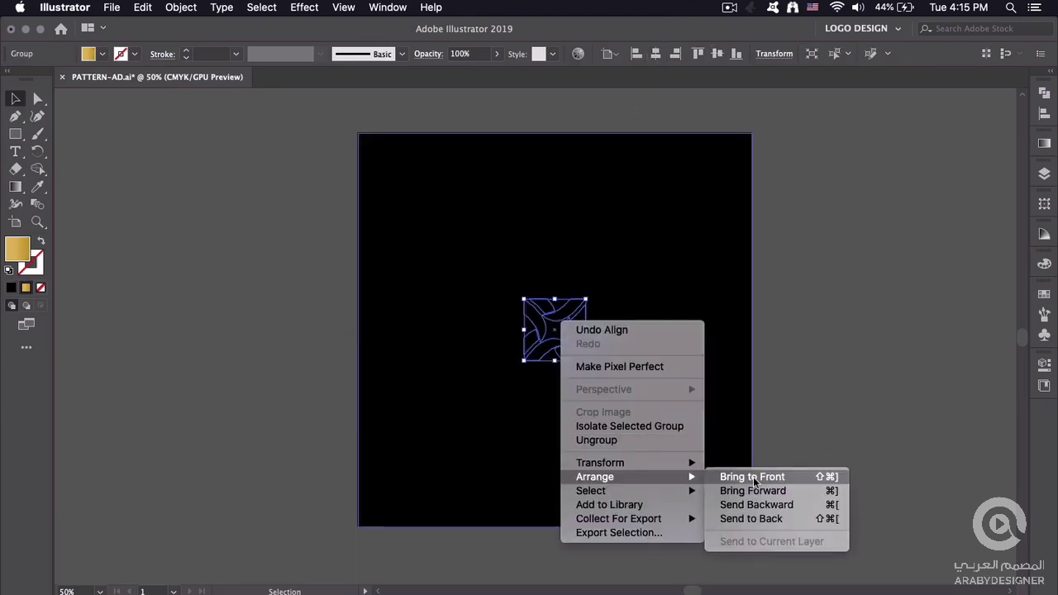
pyautogui.click(753, 477)
pyautogui.click(860, 362)
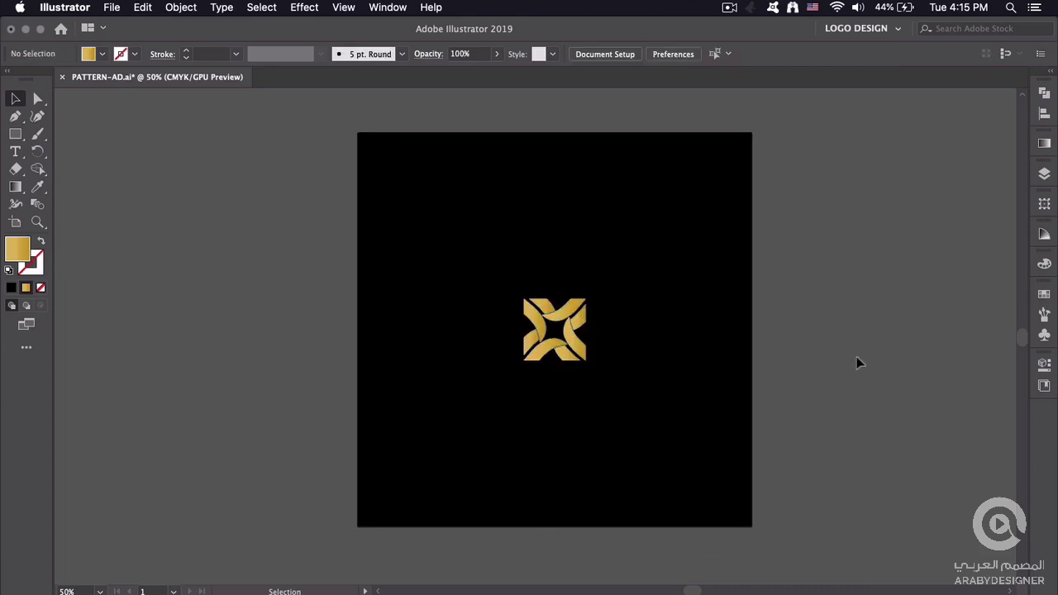
pyautogui.click(579, 318)
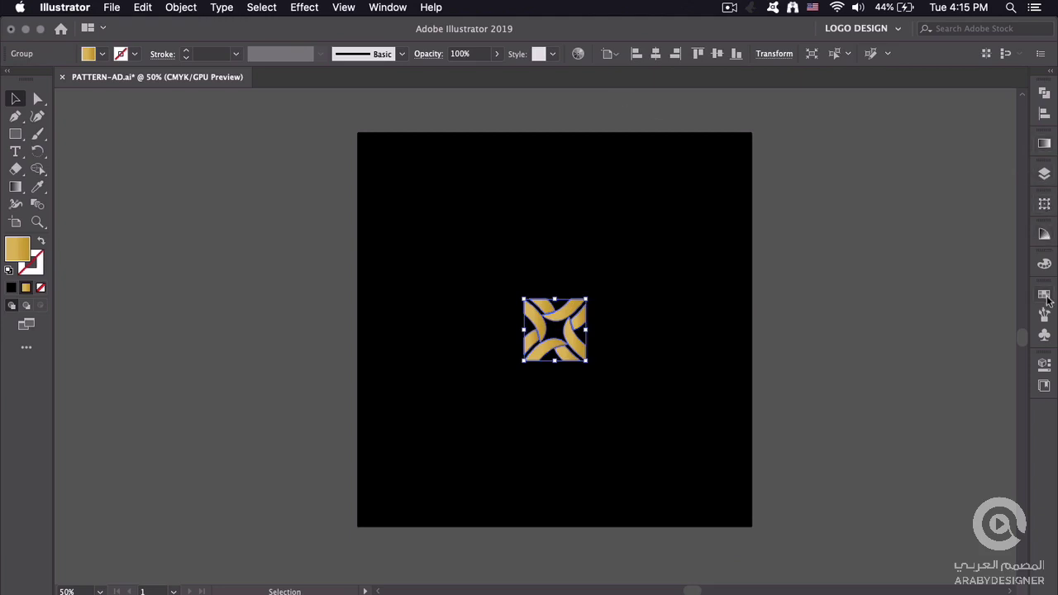
# - Show the Pattern Options panel and make a new pattern from the gold motif
pyautogui.click(389, 8)
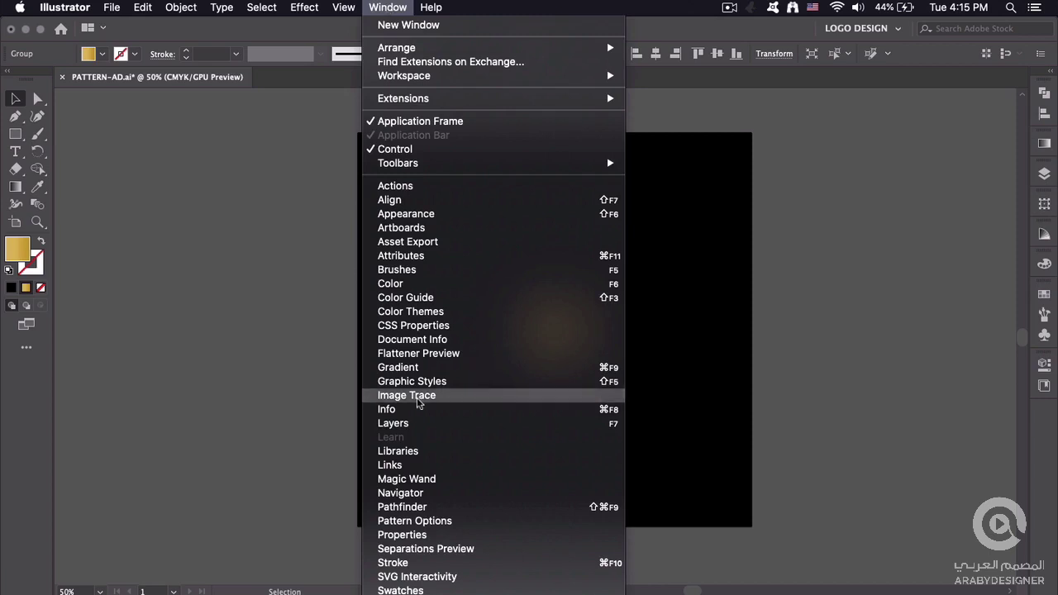
pyautogui.click(415, 521)
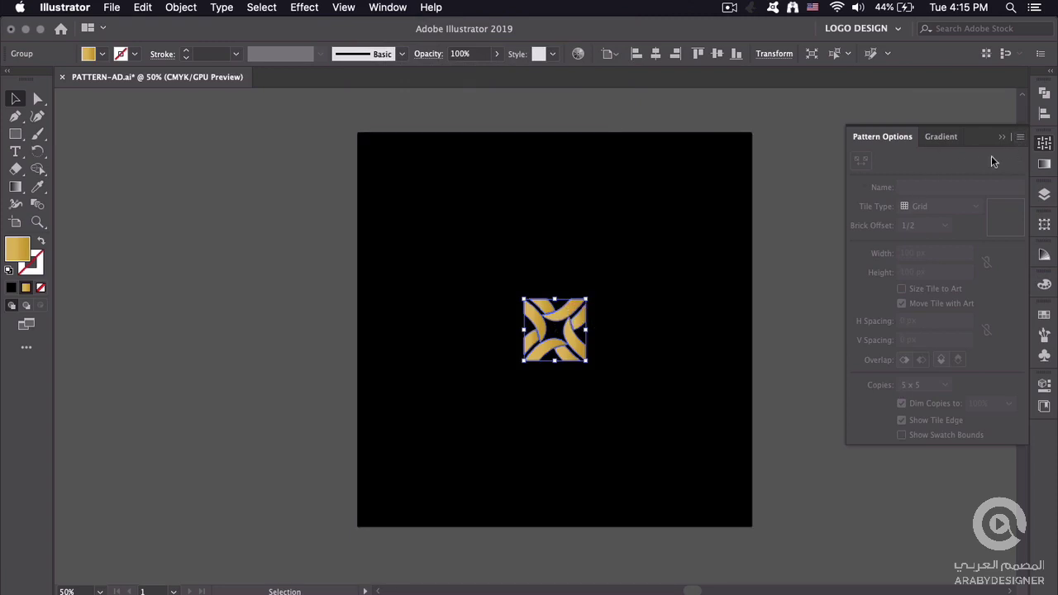
pyautogui.click(1020, 138)
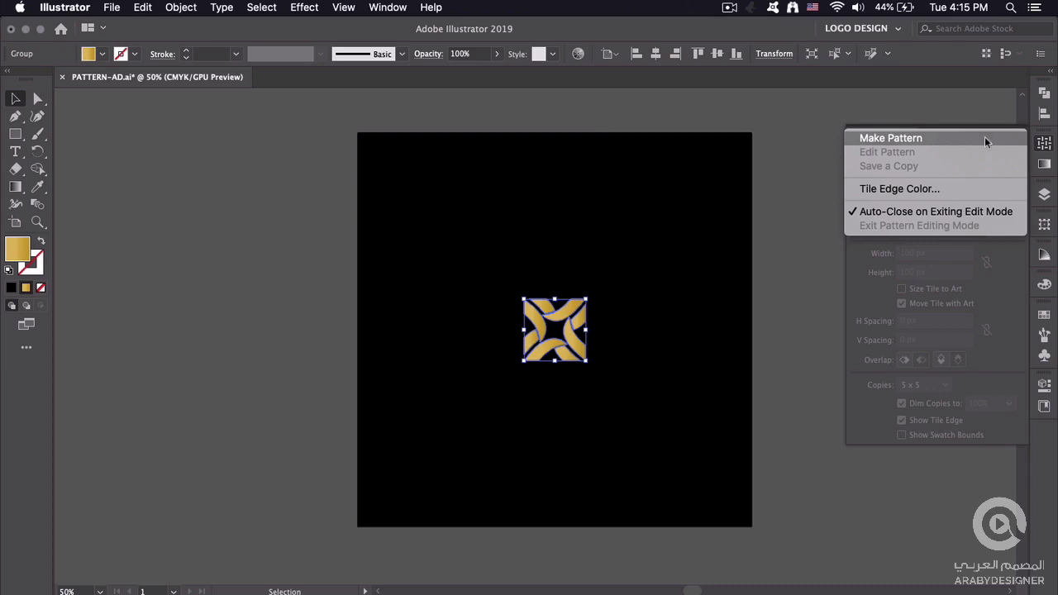
pyautogui.click(893, 140)
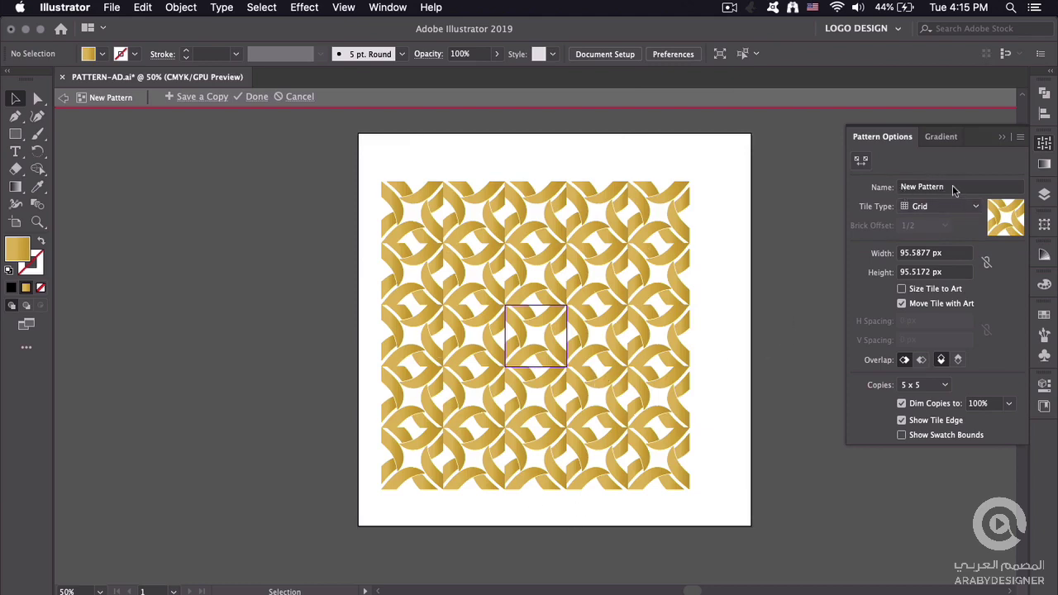
# - Rename the new pattern to Pattern-AD
pyautogui.moveTo(951, 186); pyautogui.dragTo(839, 185)
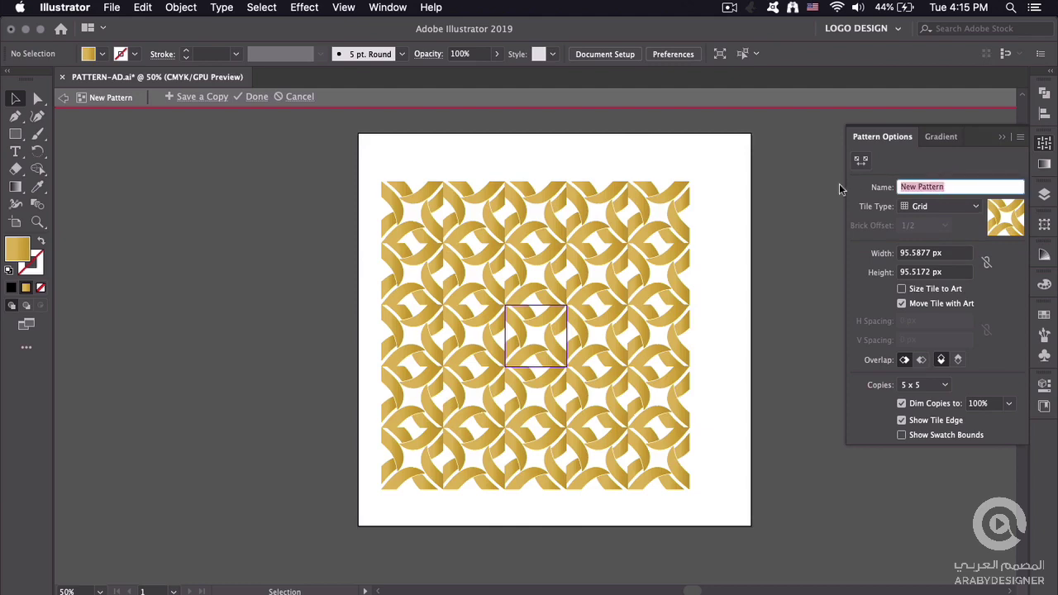
pyautogui.doubleClick(908, 186)
pyautogui.press('BackSpace')
pyautogui.click(947, 186)
pyautogui.write('-AD')
pyautogui.click(883, 235)
pyautogui.click(915, 209)
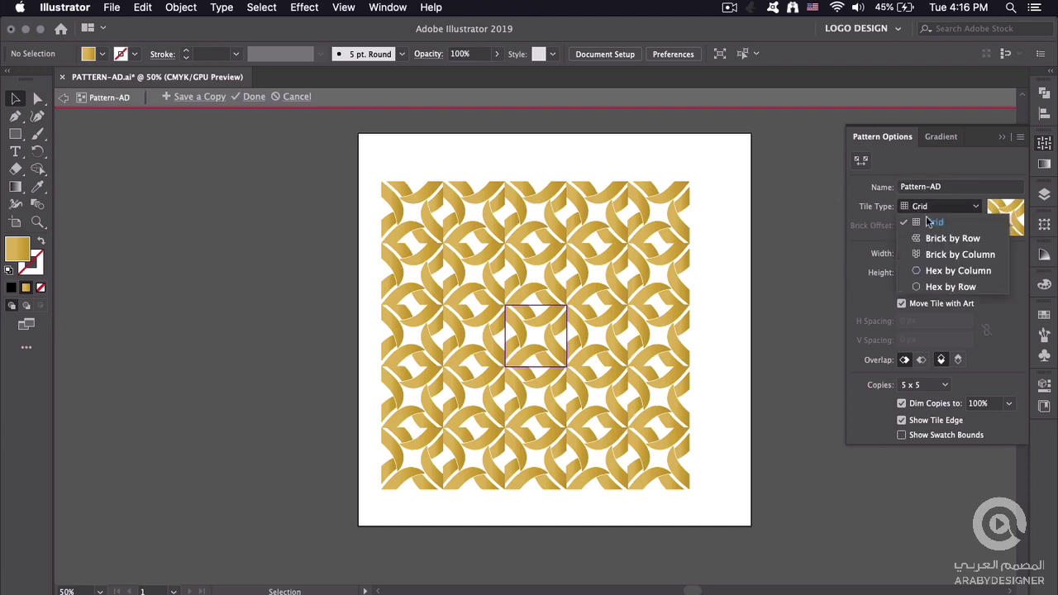
pyautogui.click(936, 238)
pyautogui.click(936, 208)
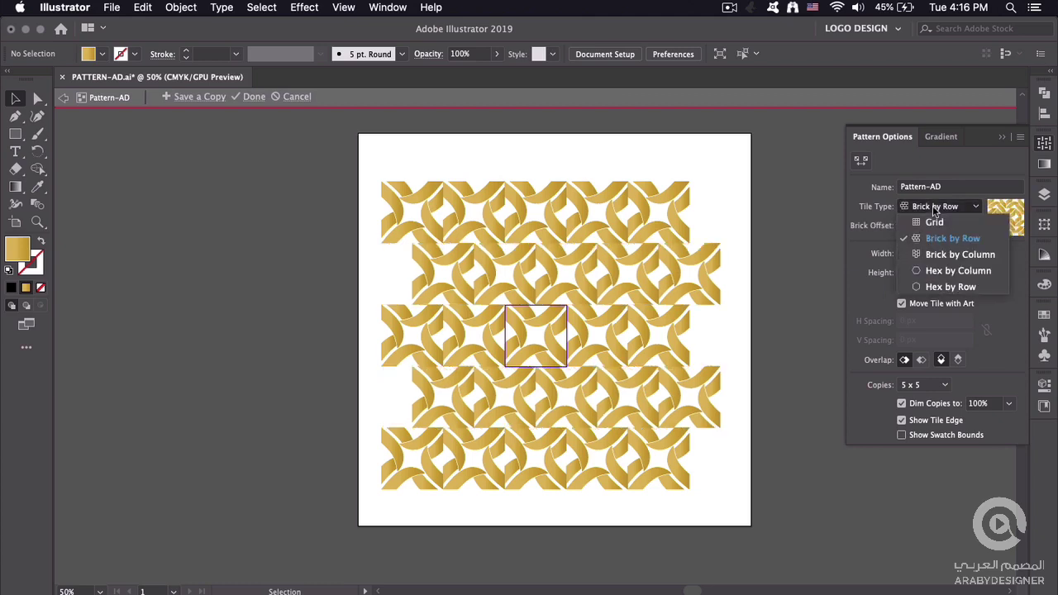
pyautogui.click(965, 256)
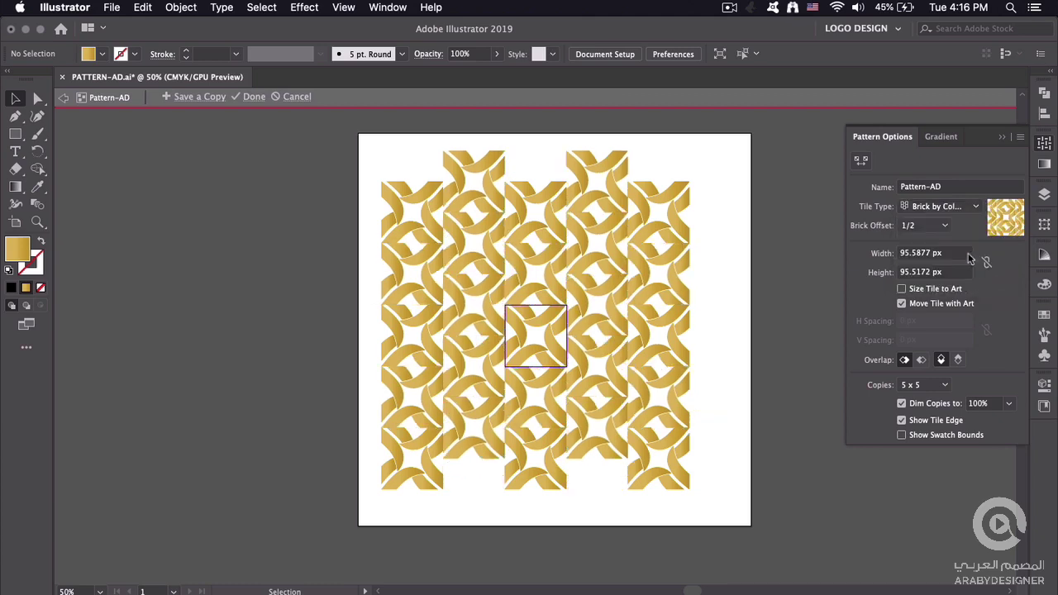
pyautogui.click(939, 206)
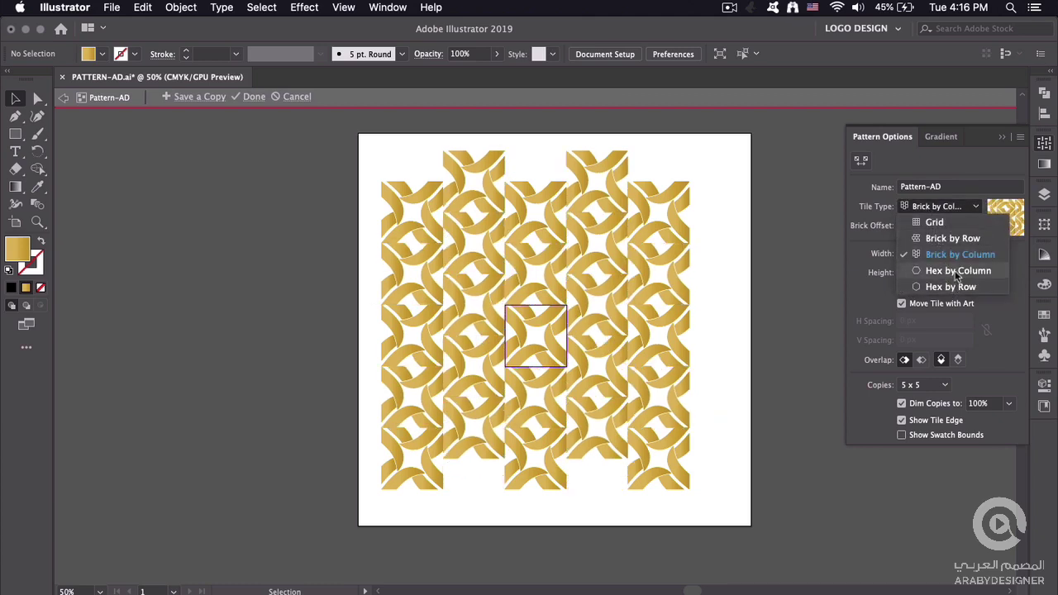
pyautogui.click(955, 271)
pyautogui.click(938, 206)
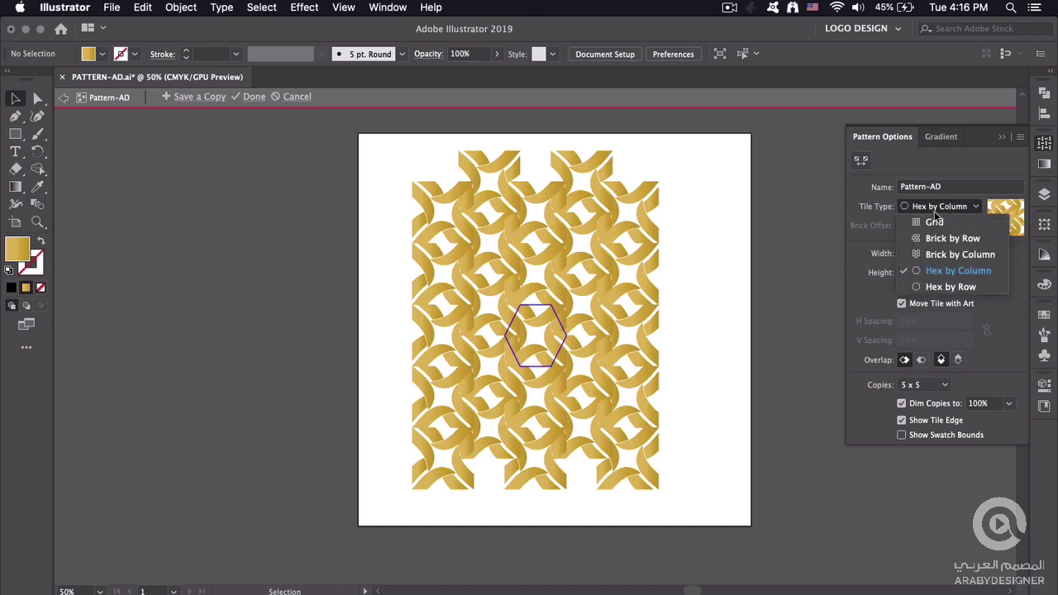
pyautogui.click(940, 287)
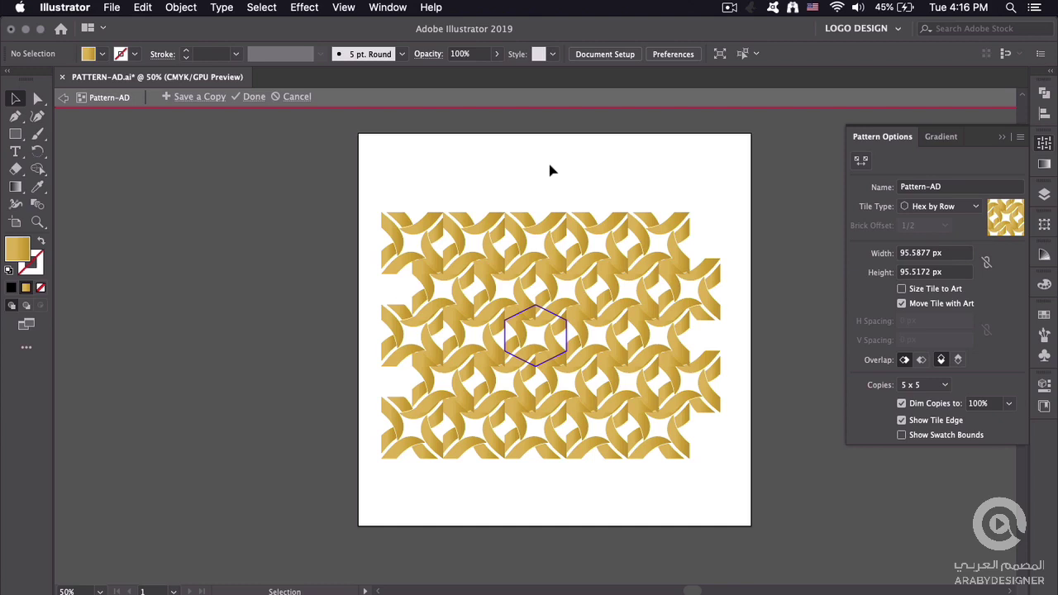
pyautogui.click(936, 208)
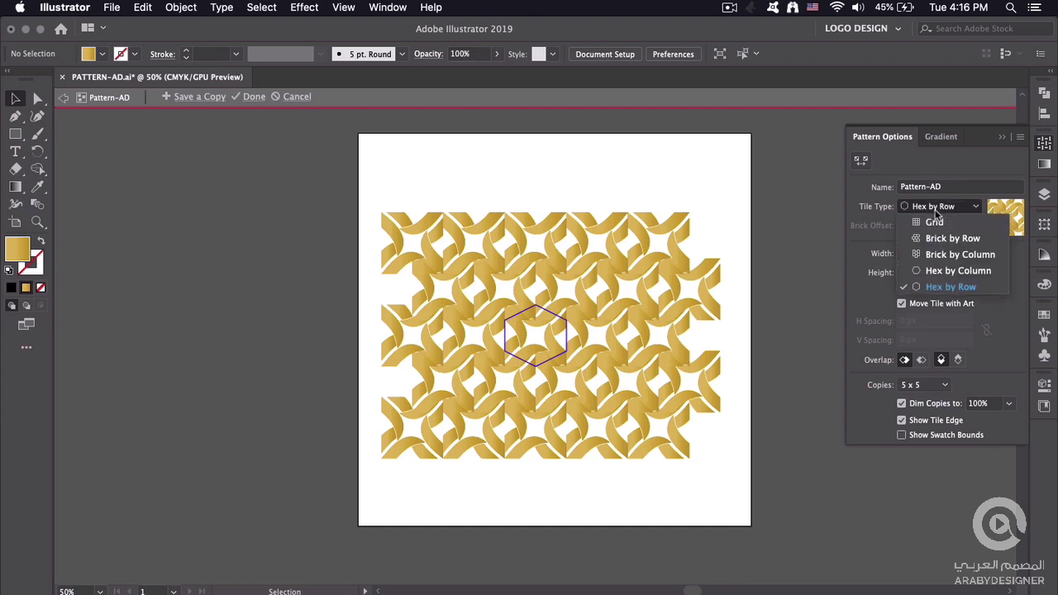
pyautogui.click(935, 223)
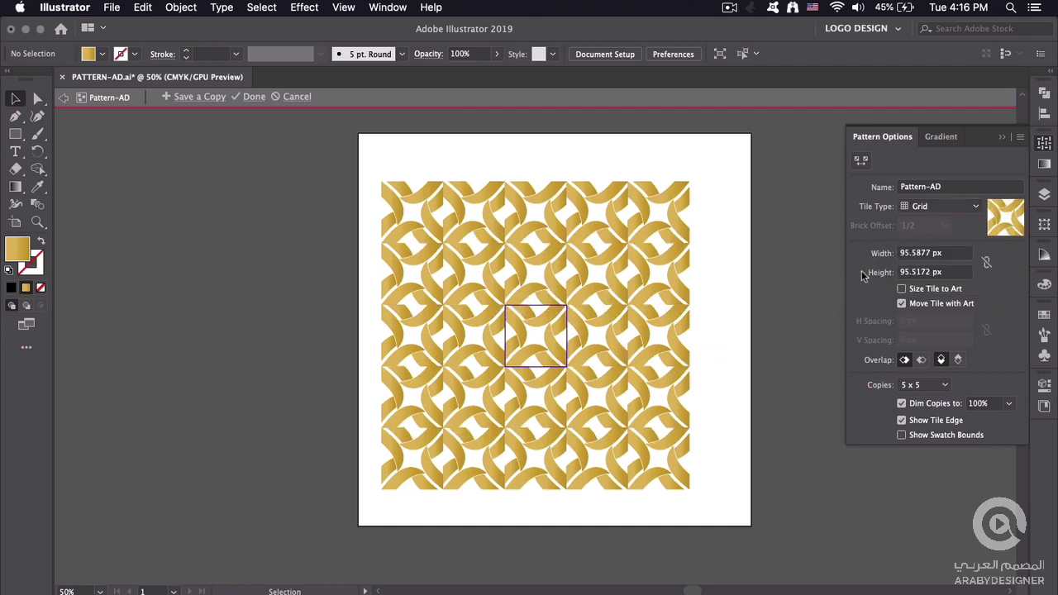
# - Size the tile to the artwork and set H and V Spacing to 5 px
pyautogui.click(901, 289)
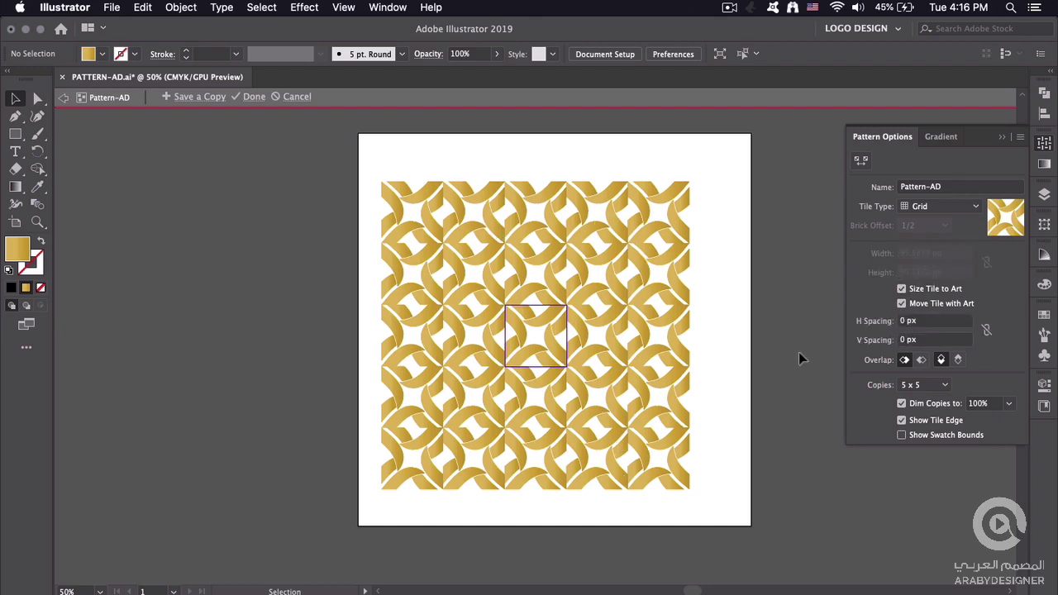
pyautogui.click(902, 322)
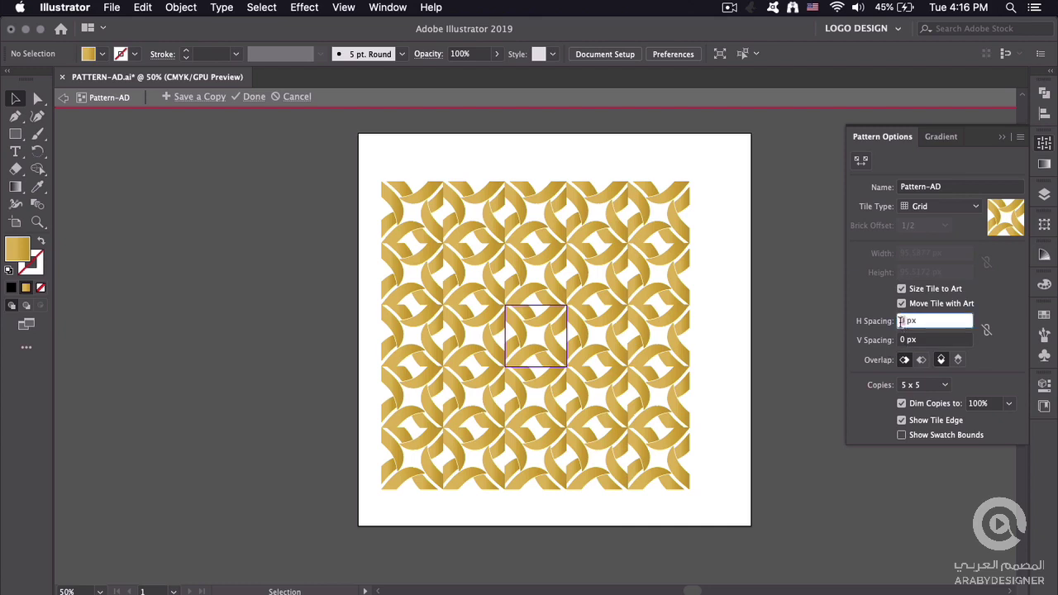
pyautogui.doubleClick(902, 321)
pyautogui.write('5')
pyautogui.press('Return')
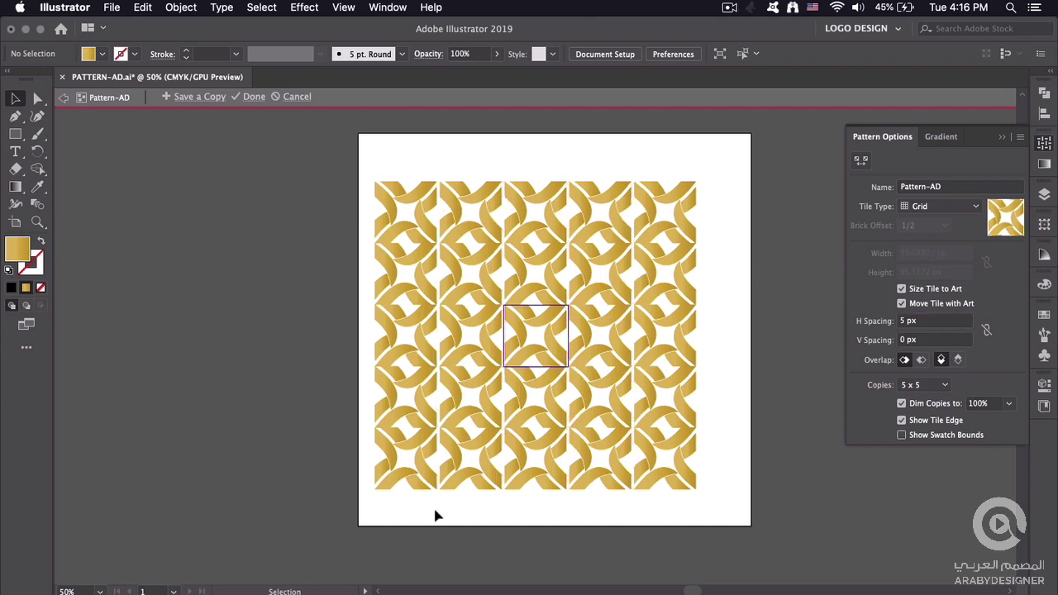
pyautogui.click(896, 340)
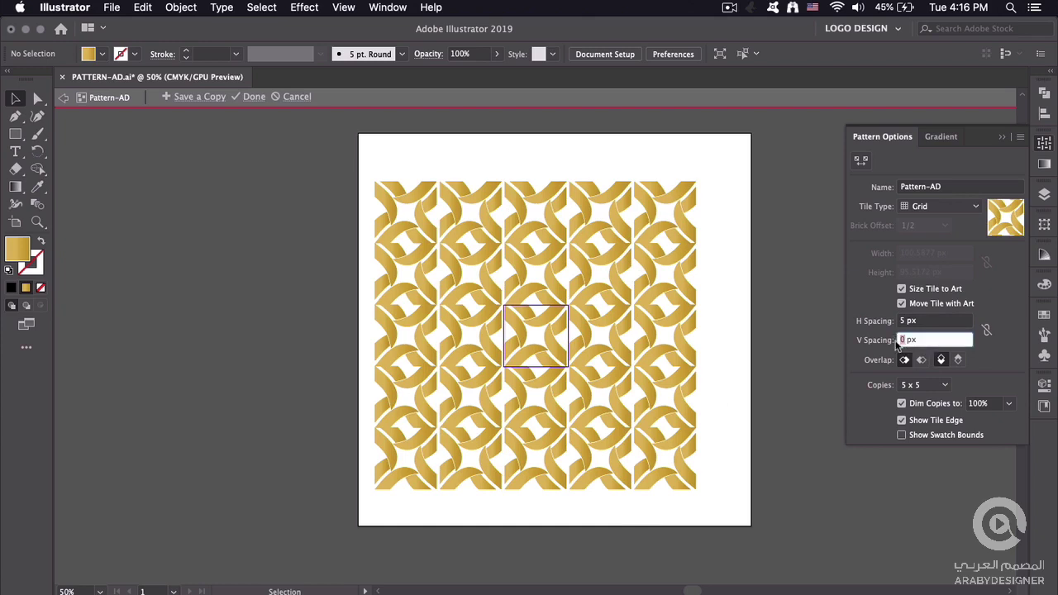
pyautogui.write('5')
pyautogui.press('Return')
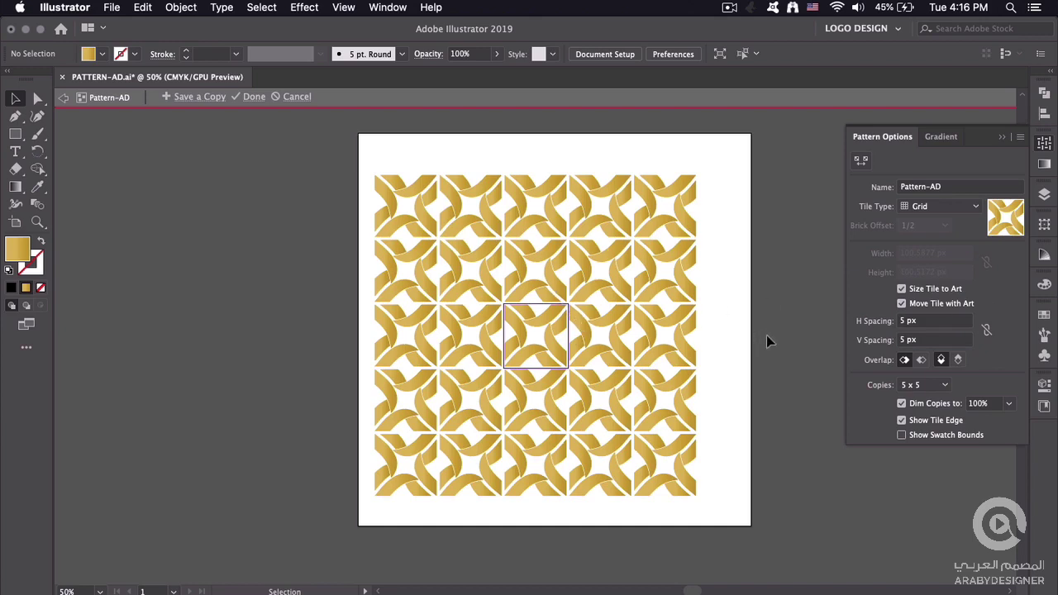
pyautogui.click(919, 385)
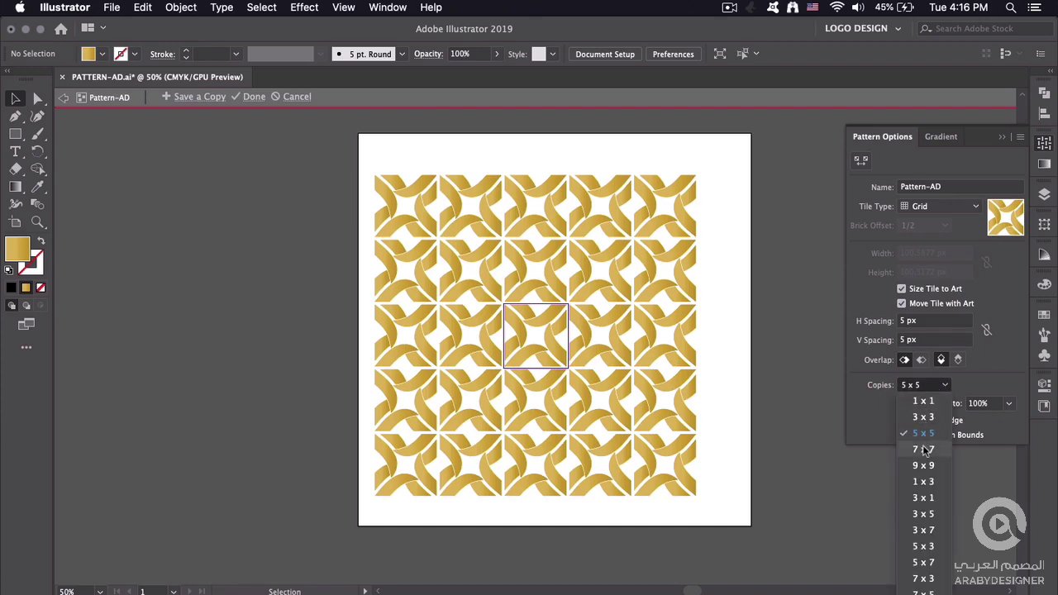
pyautogui.click(924, 449)
pyautogui.click(923, 386)
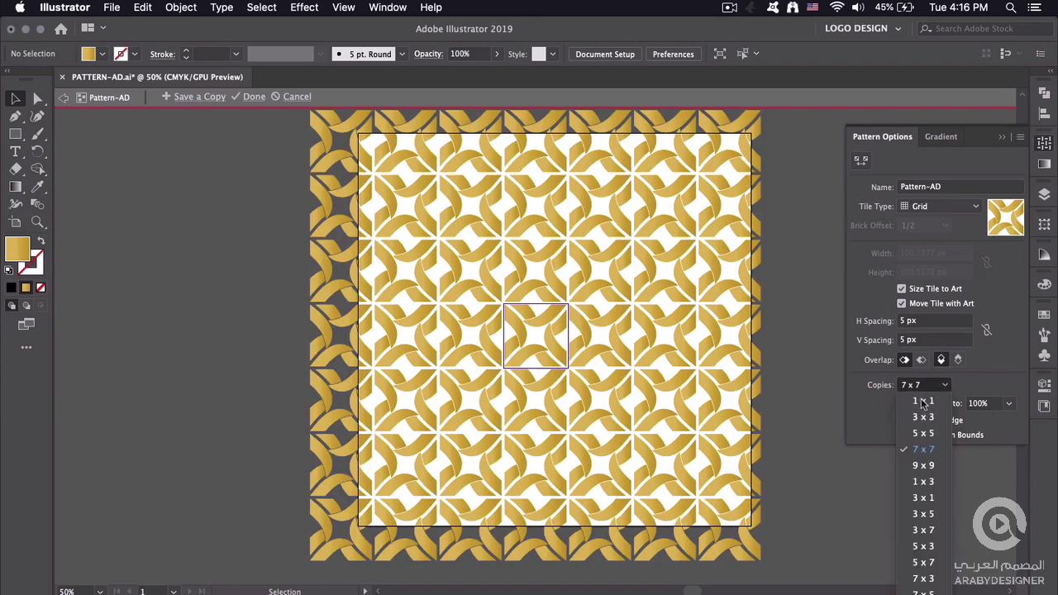
pyautogui.click(922, 469)
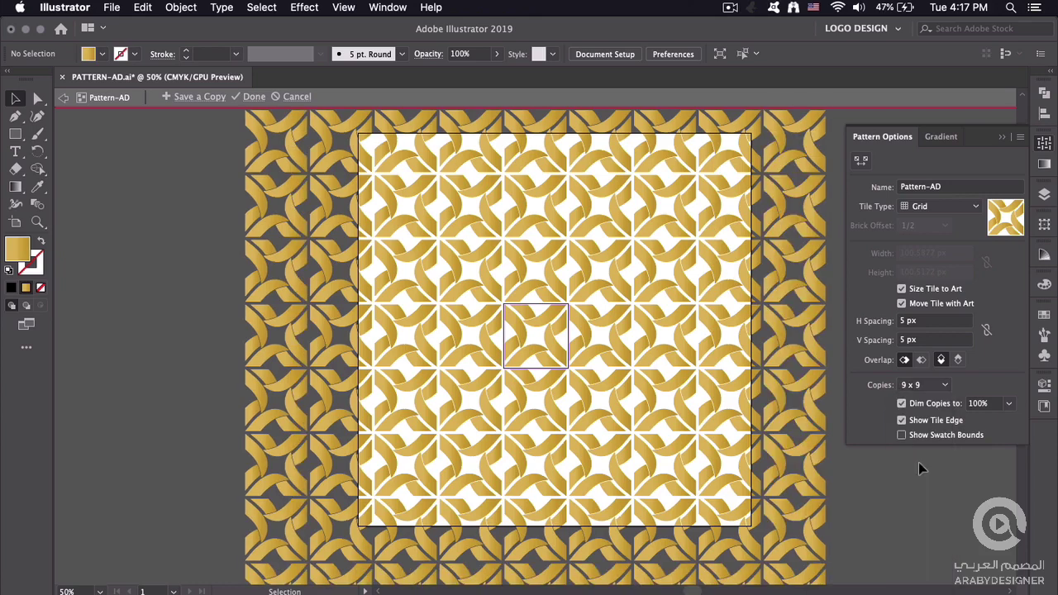
pyautogui.click(922, 385)
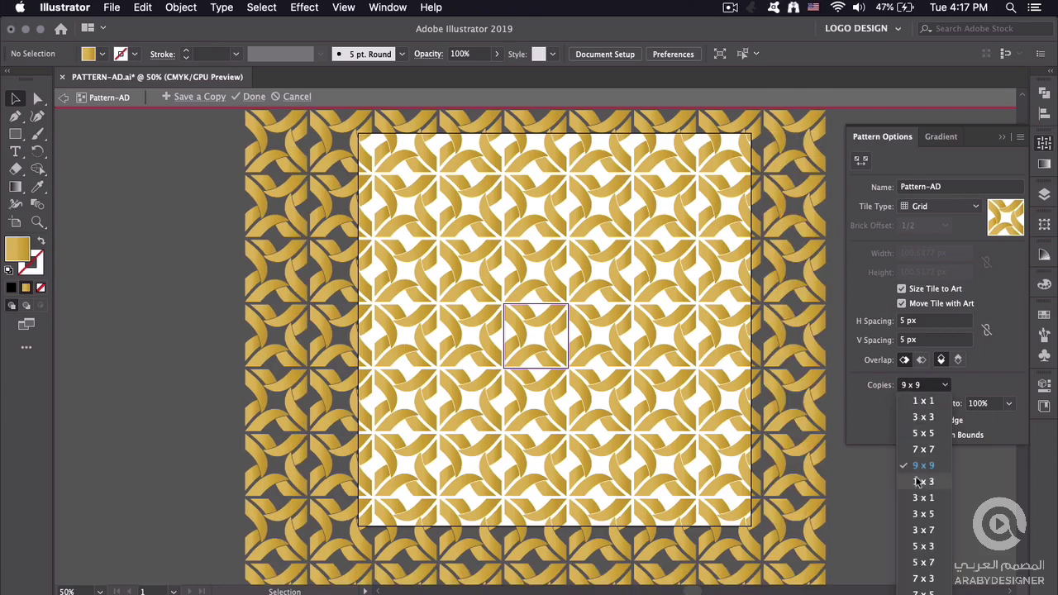
pyautogui.click(921, 451)
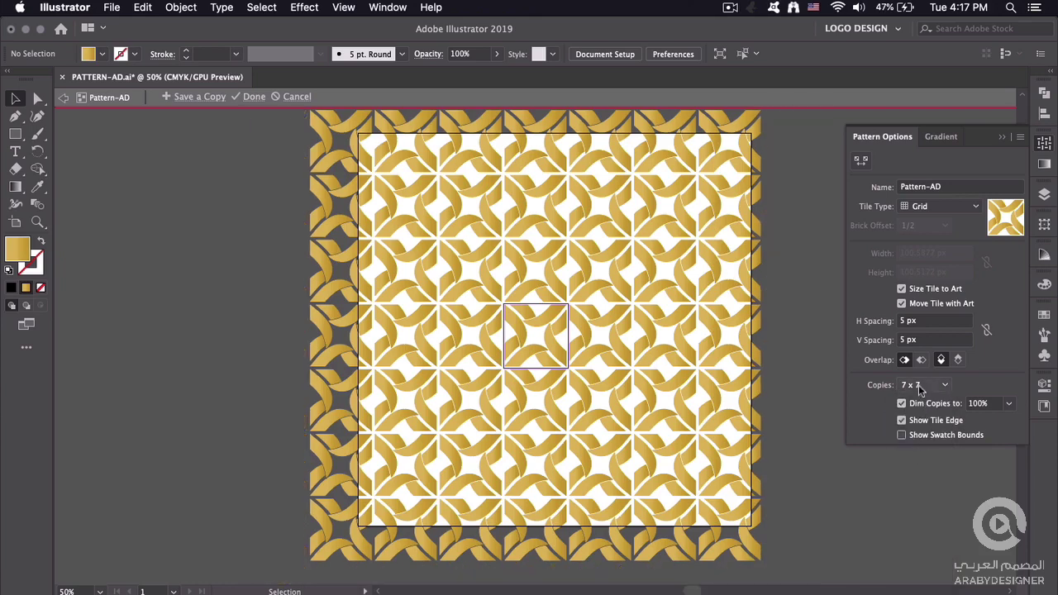
pyautogui.click(923, 386)
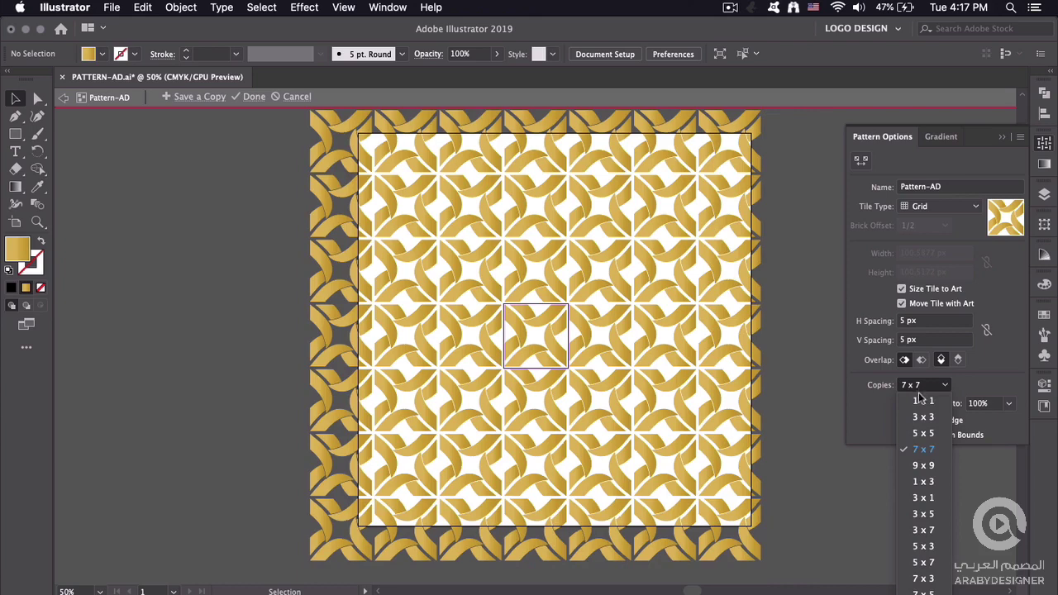
pyautogui.click(924, 435)
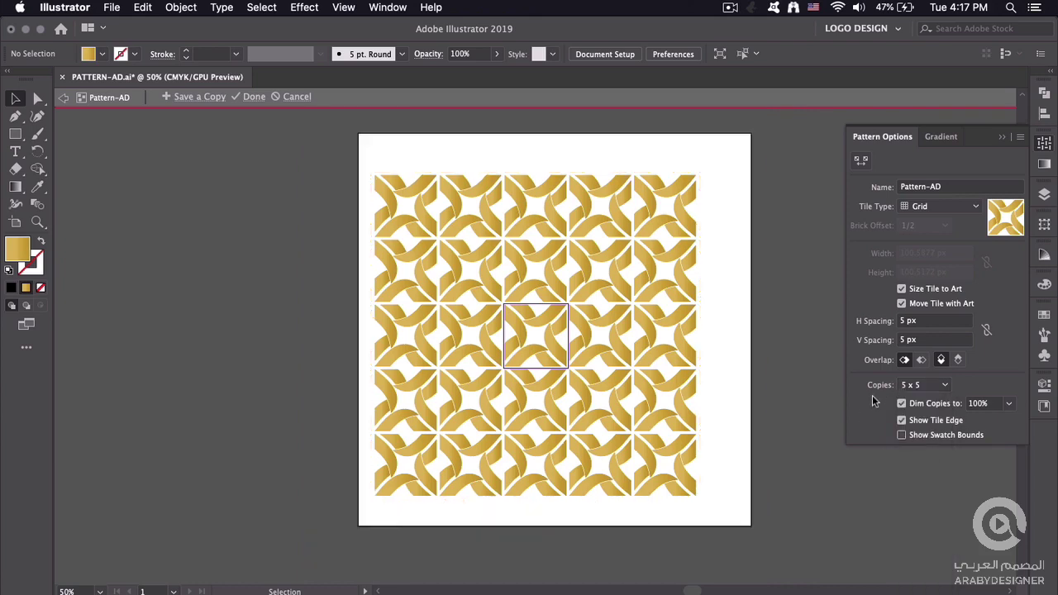
pyautogui.click(918, 386)
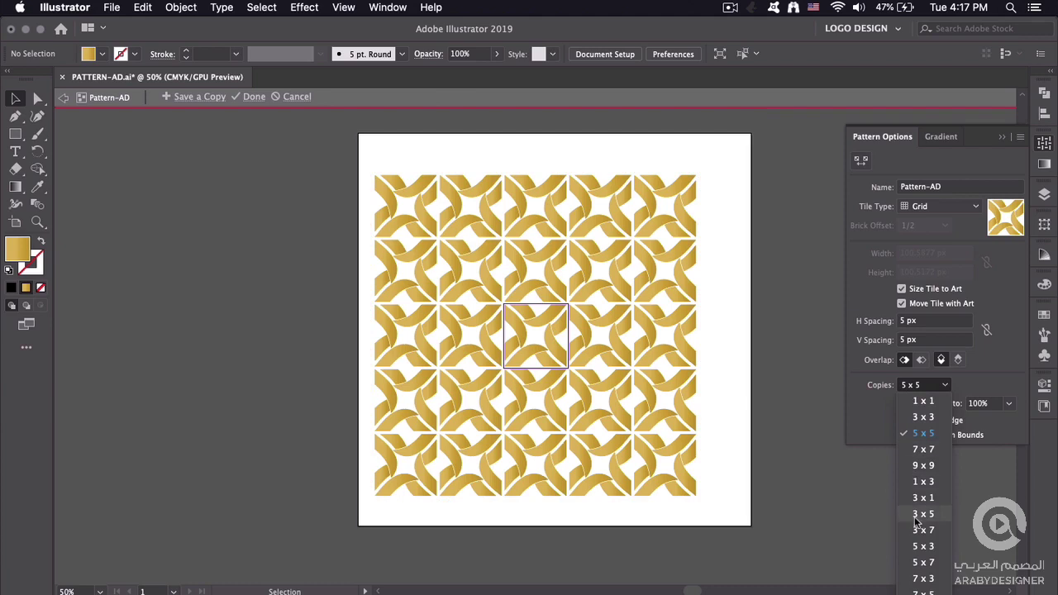
pyautogui.click(923, 515)
pyautogui.click(924, 385)
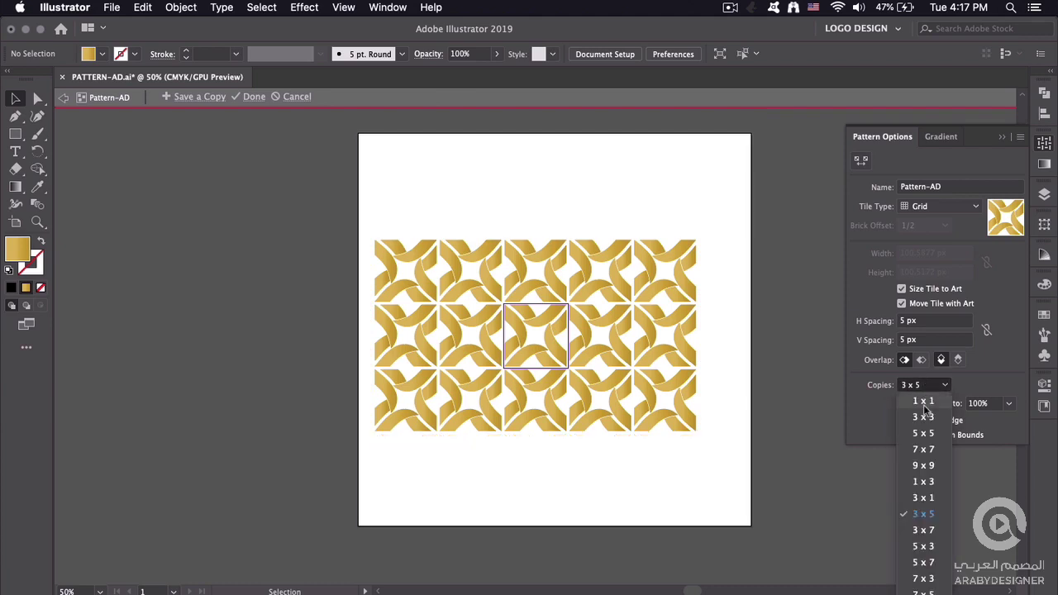
pyautogui.click(916, 434)
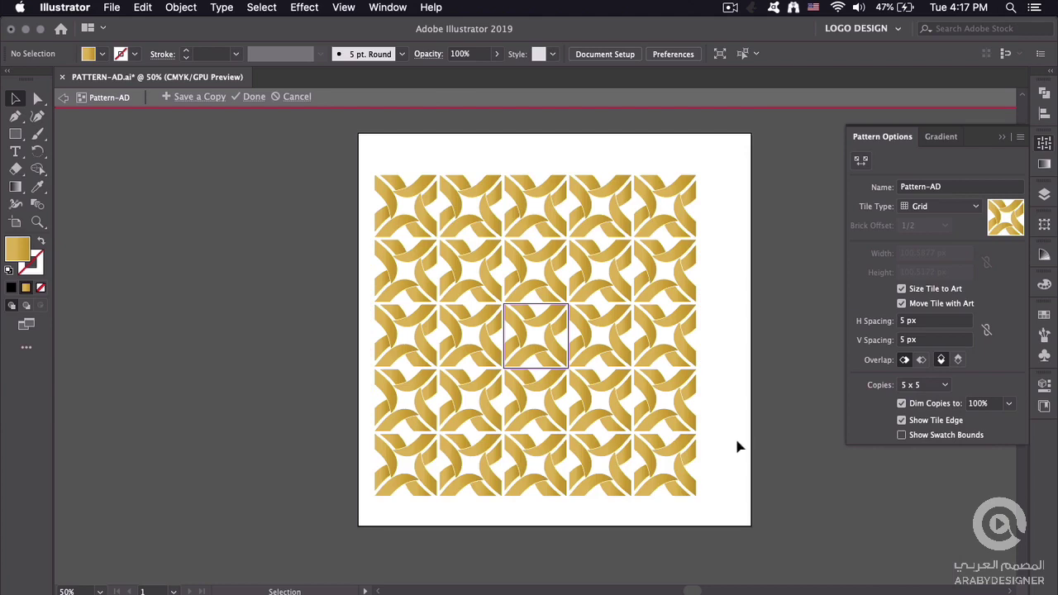
# - Exit pattern editing, move the gold tile right of the square, and select the square
pyautogui.click(252, 97)
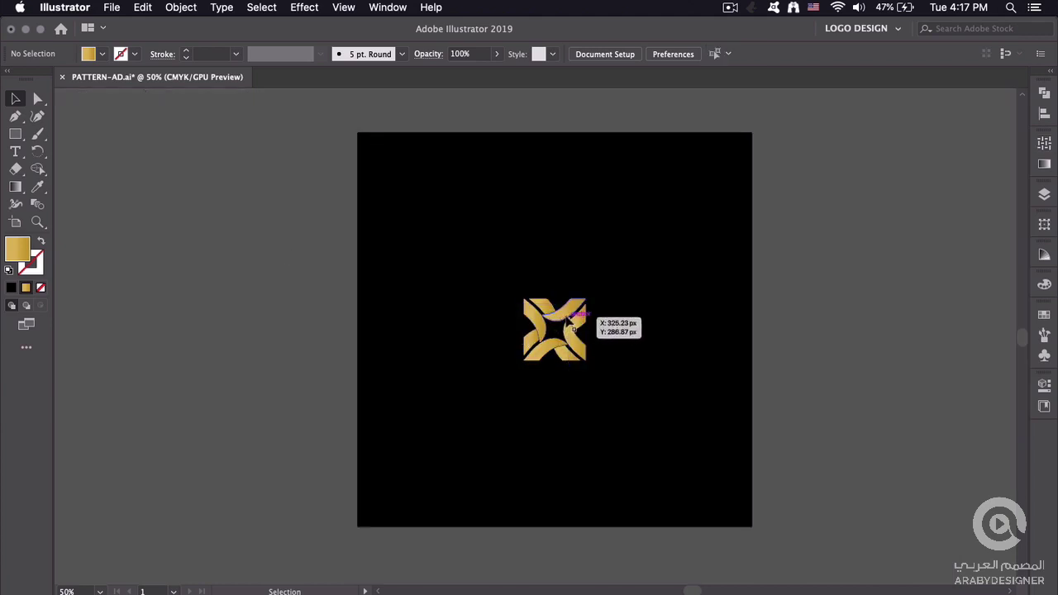
pyautogui.moveTo(565, 317); pyautogui.dragTo(833, 321)
pyautogui.click(800, 419)
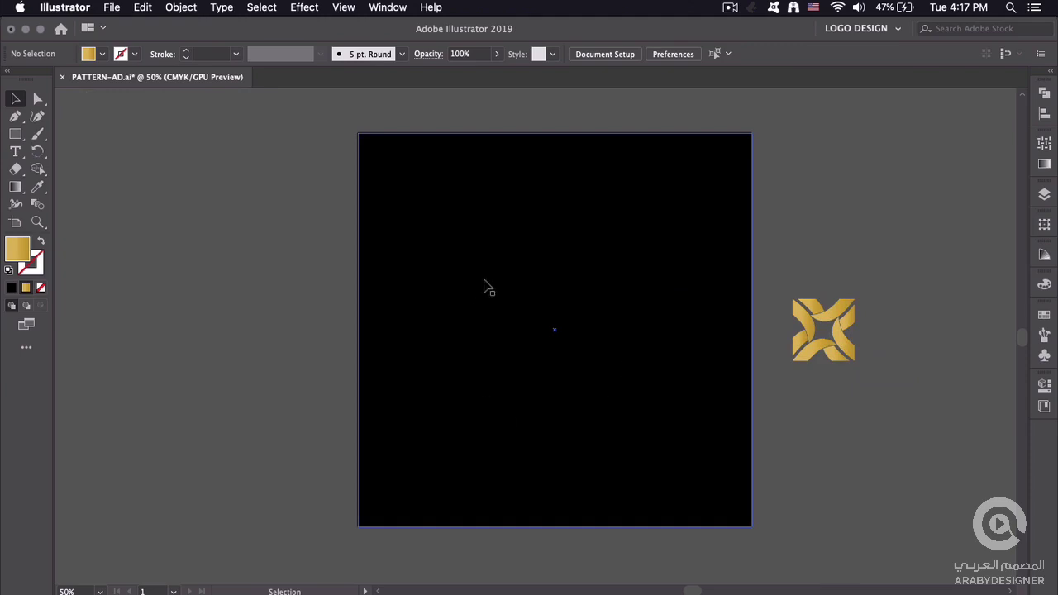
pyautogui.click(501, 330)
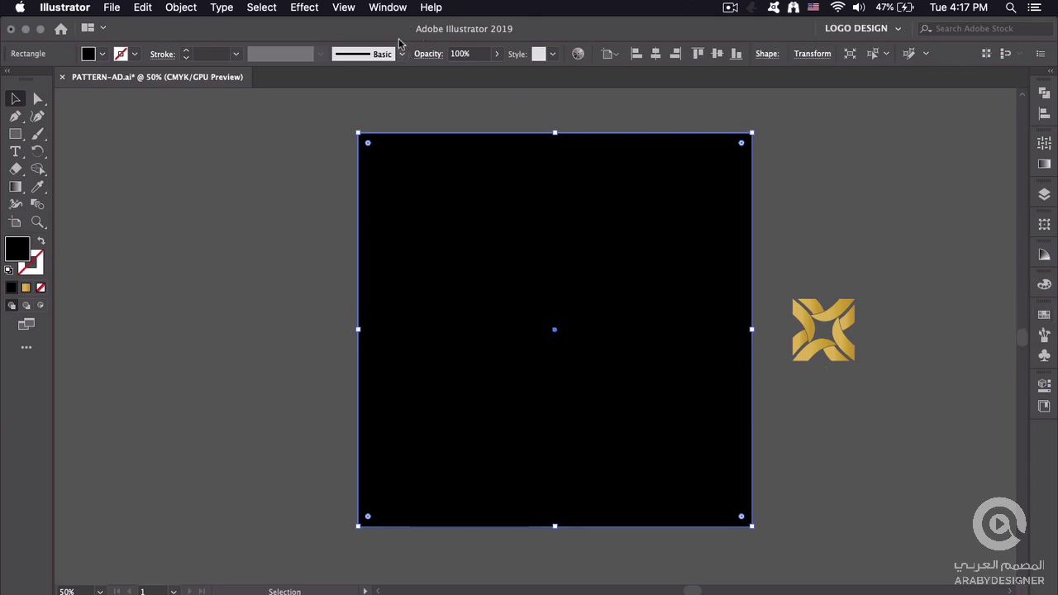
# - Show the Swatches panel and apply the Pattern-AD swatch to the black square
pyautogui.click(389, 8)
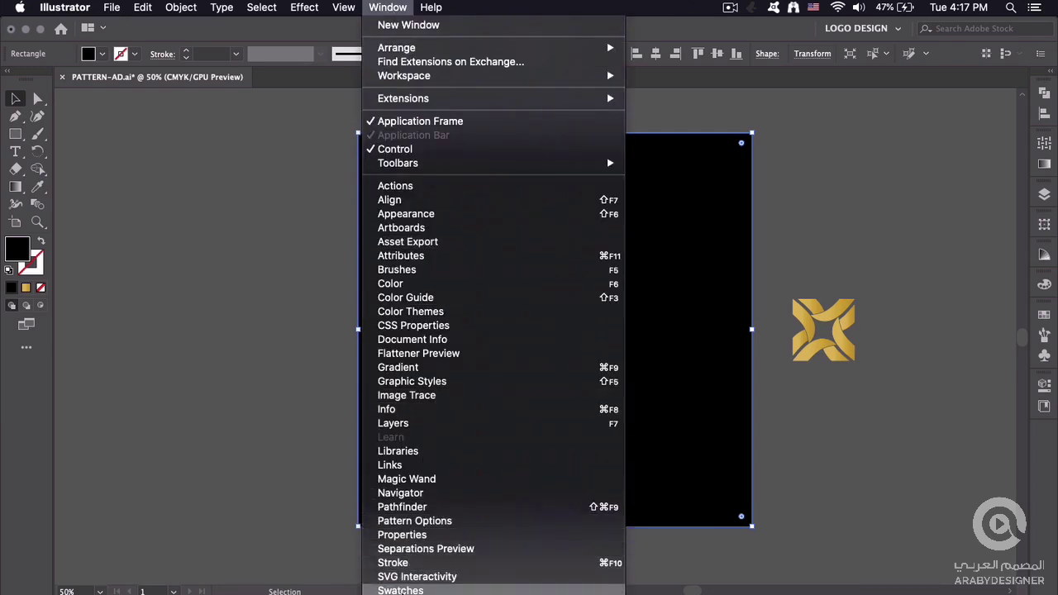
pyautogui.click(401, 590)
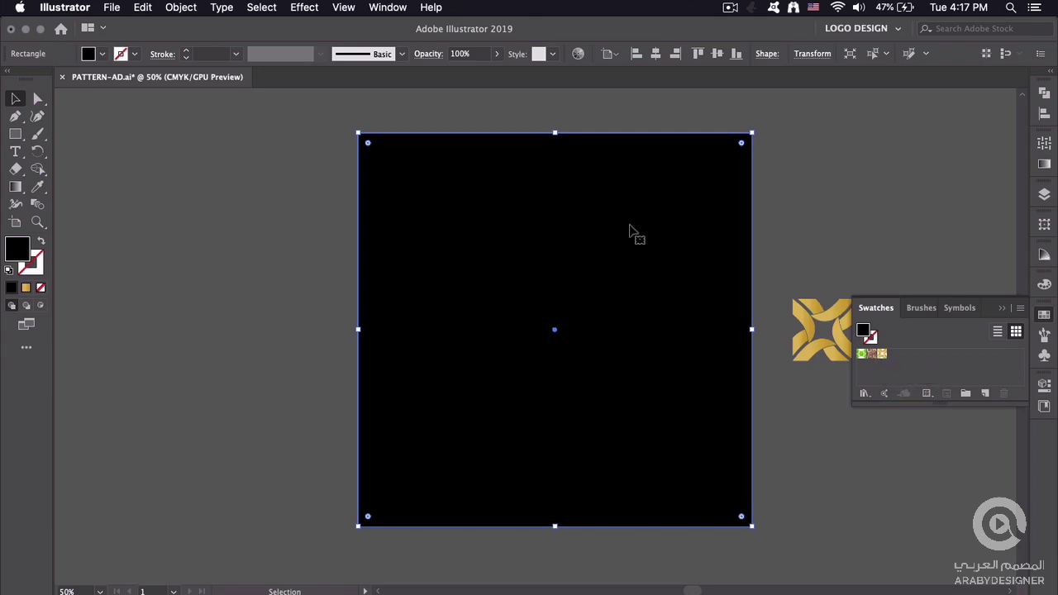
pyautogui.click(883, 354)
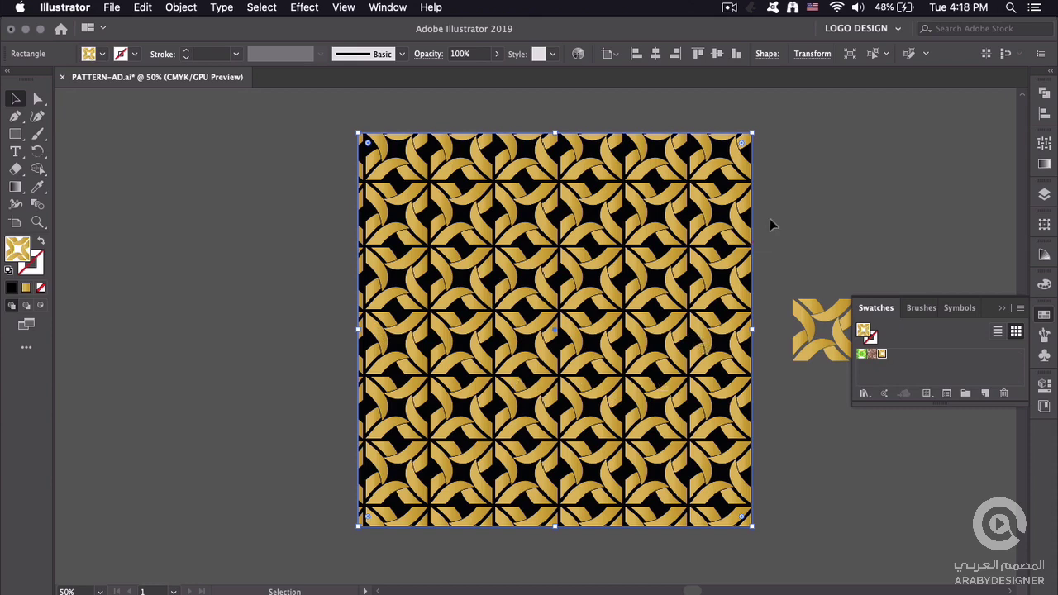
pyautogui.hscroll(3, 768, 218)
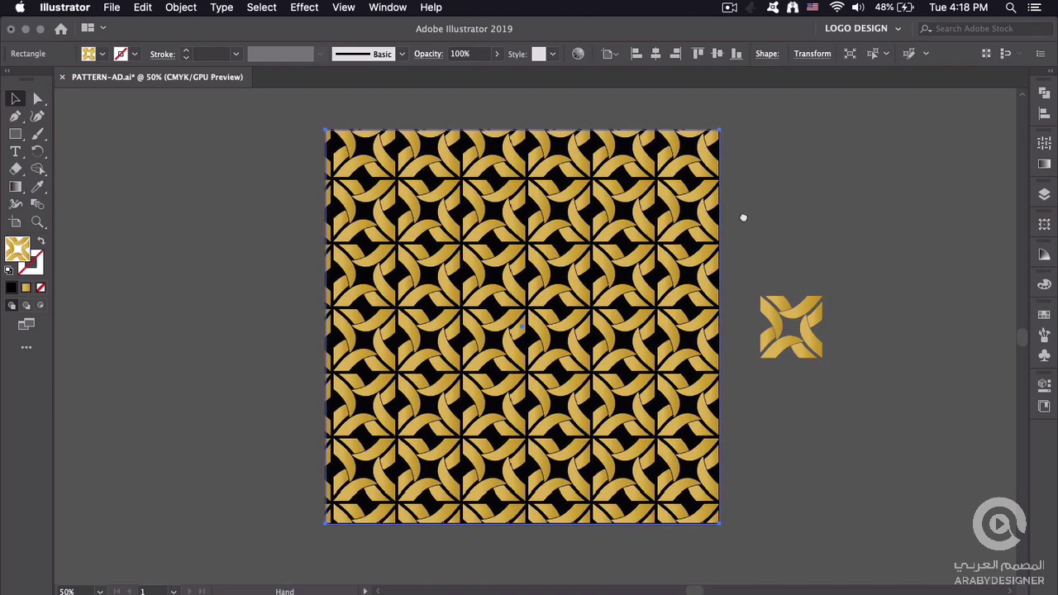
pyautogui.click(1044, 315)
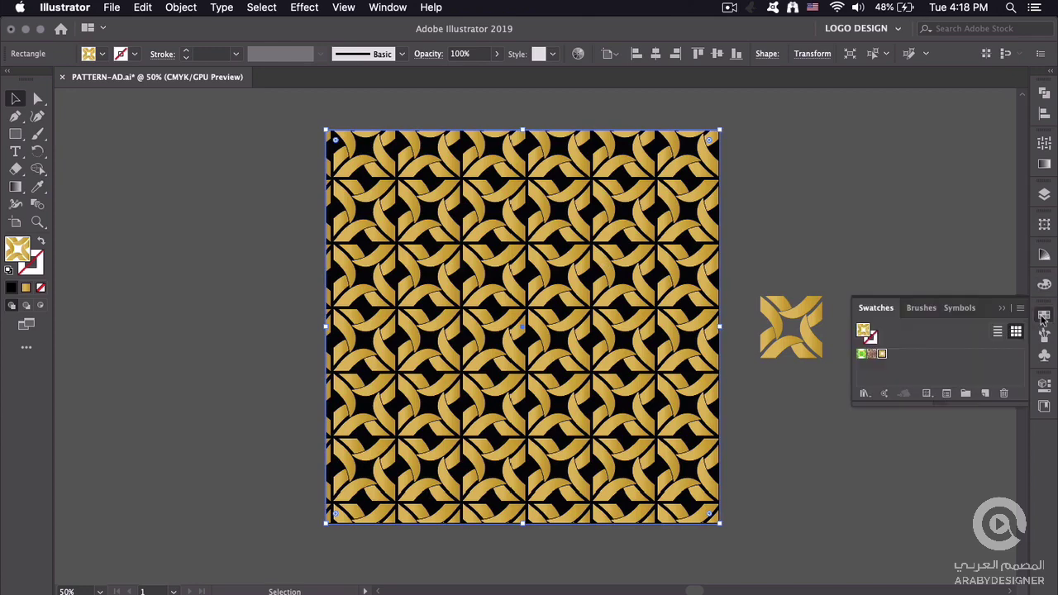
# - Open Pattern-AD for editing and group all shapes of the central tile
pyautogui.doubleClick(883, 355)
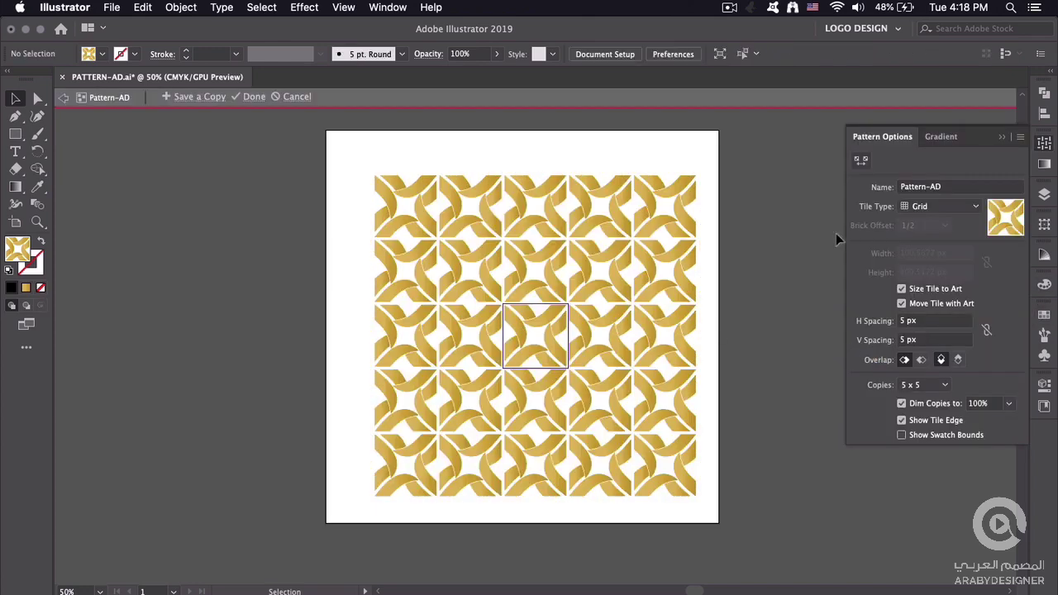
pyautogui.moveTo(538, 331); pyautogui.dragTo(541, 335)
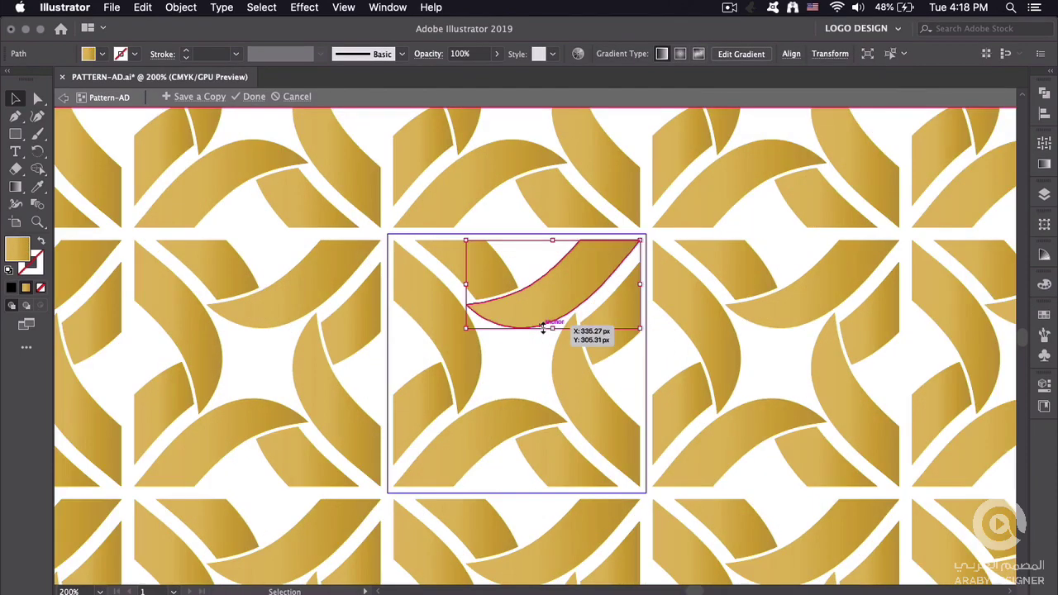
pyautogui.scroll(4, 541, 333)
pyautogui.click(421, 265)
pyautogui.moveTo(407, 242); pyautogui.dragTo(619, 475)
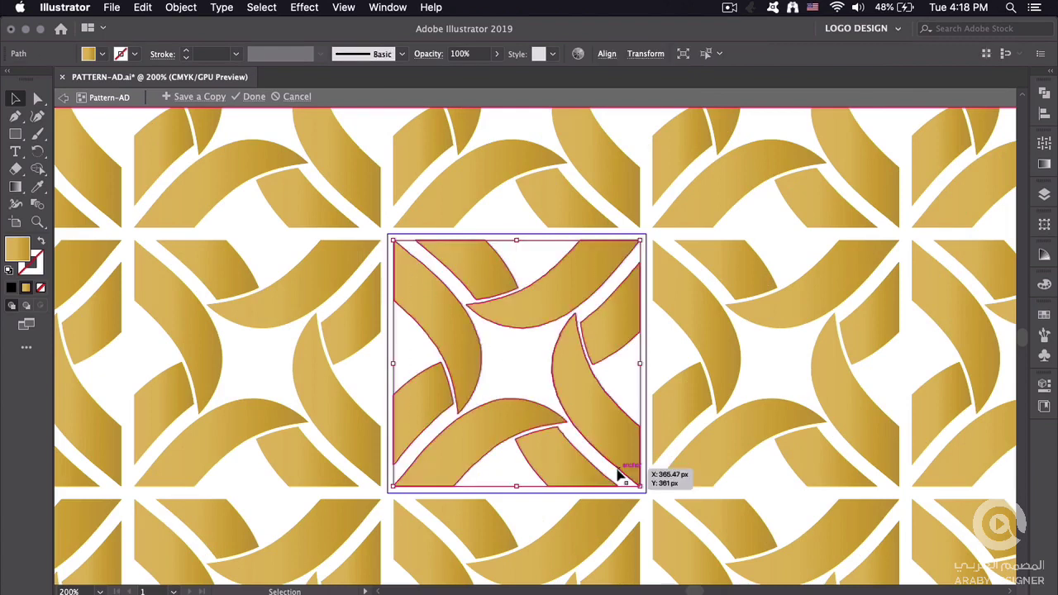
pyautogui.hotkey('ctrl', 'g')
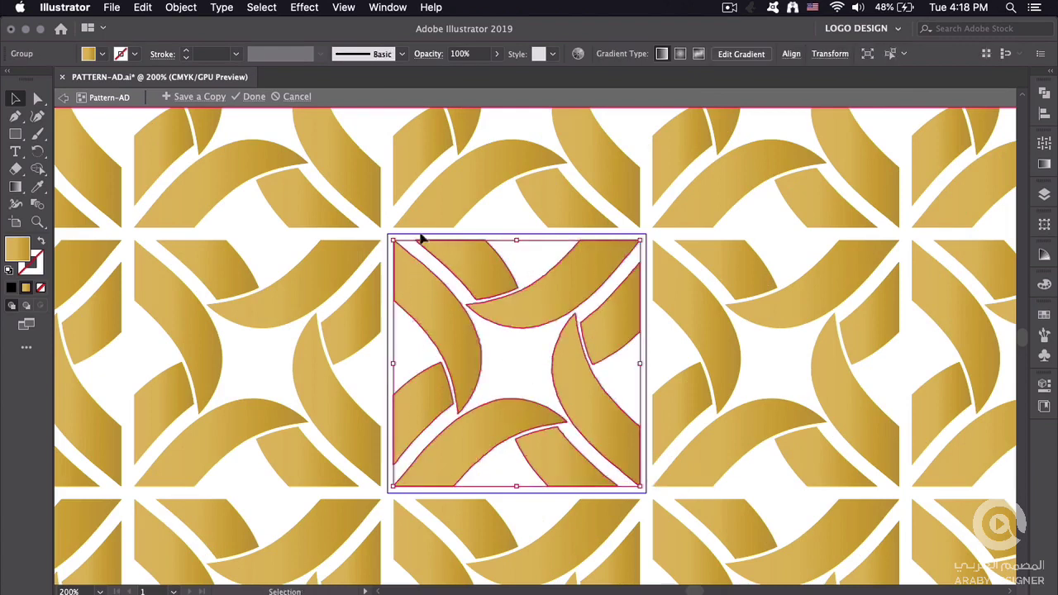
# - Try blue and brown fills on the tile, then settle on the gold New Gradient Swatch 2
pyautogui.click(102, 54)
pyautogui.click(102, 89)
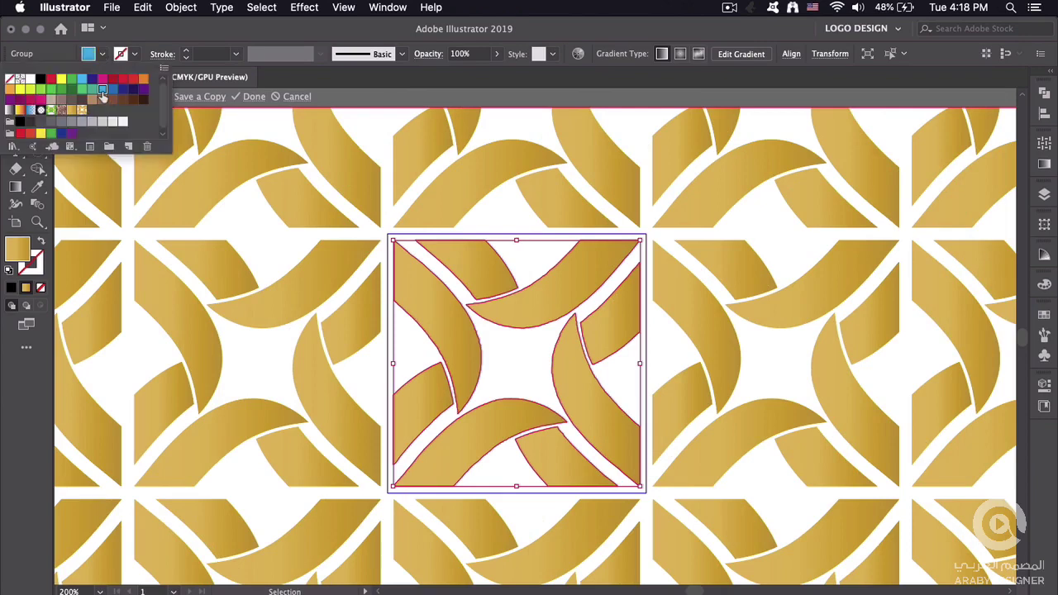
pyautogui.click(113, 89)
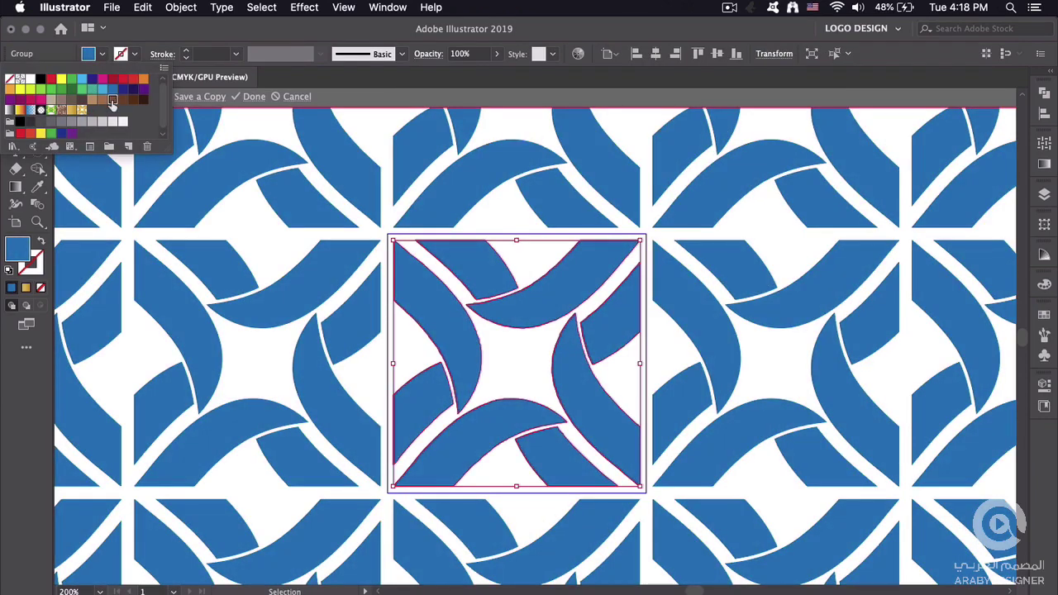
pyautogui.click(112, 100)
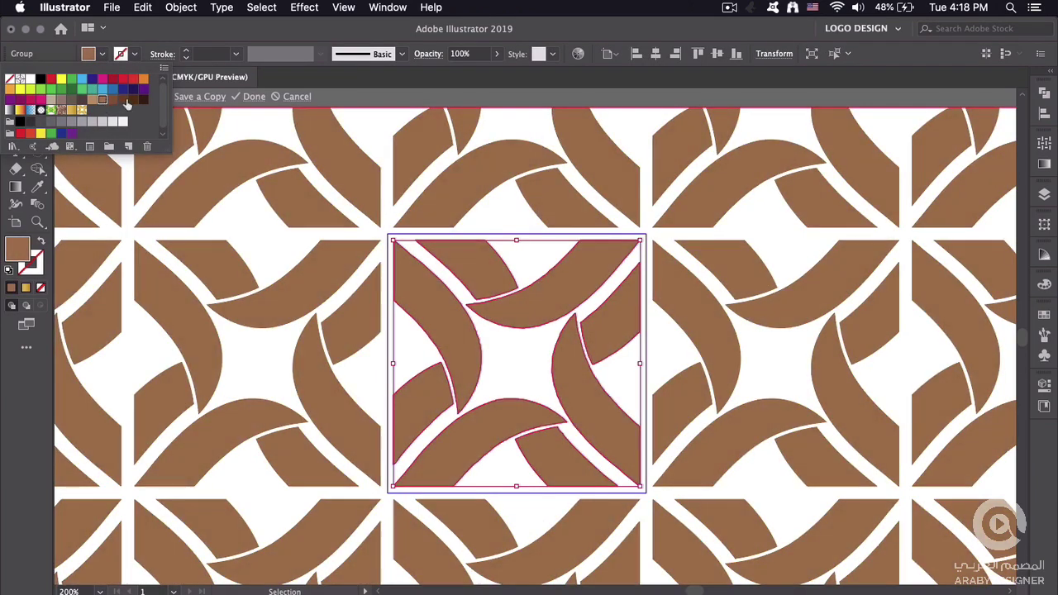
pyautogui.click(124, 101)
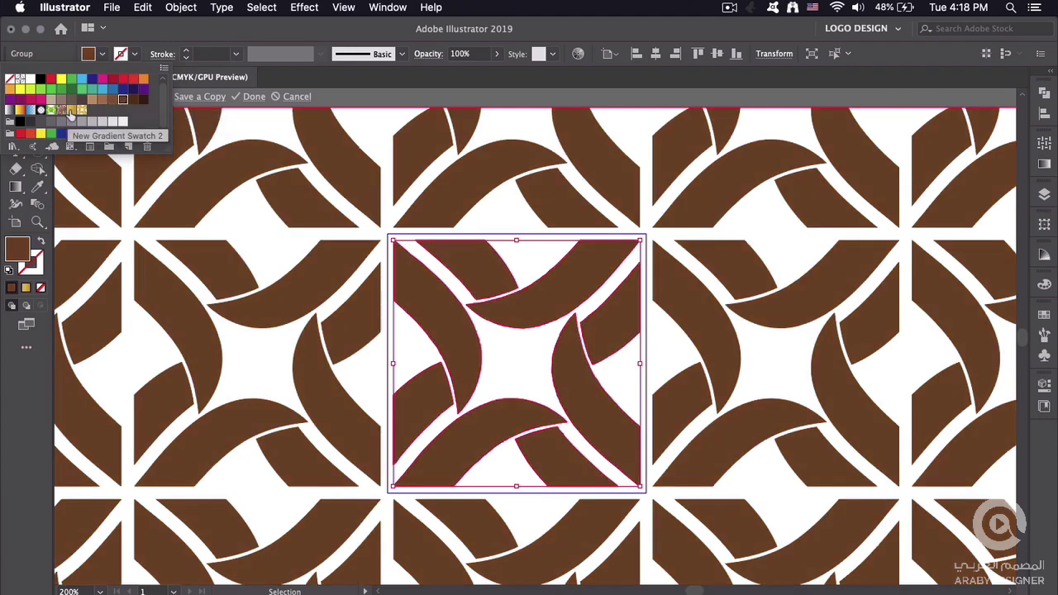
pyautogui.click(72, 111)
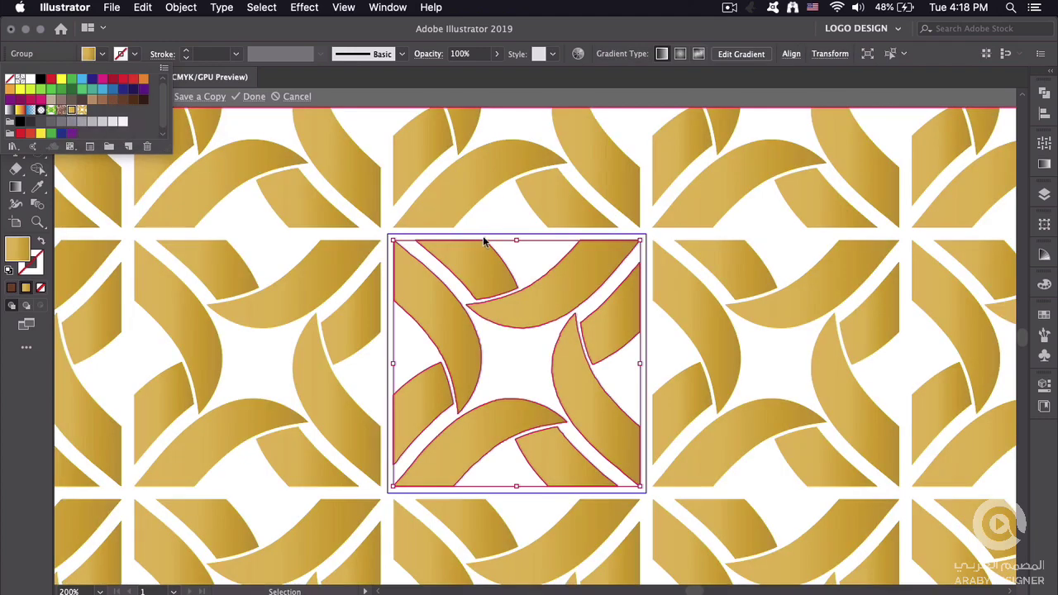
pyautogui.click(520, 265)
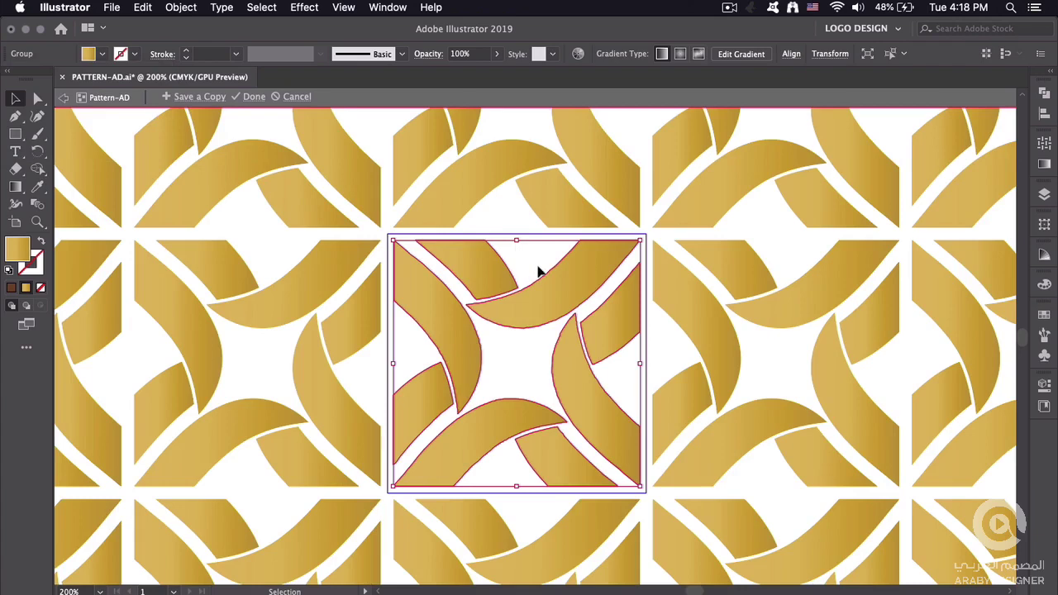
pyautogui.scroll(-3, 538, 271)
pyautogui.scroll(-2, 542, 266)
pyautogui.scroll(-1, 574, 272)
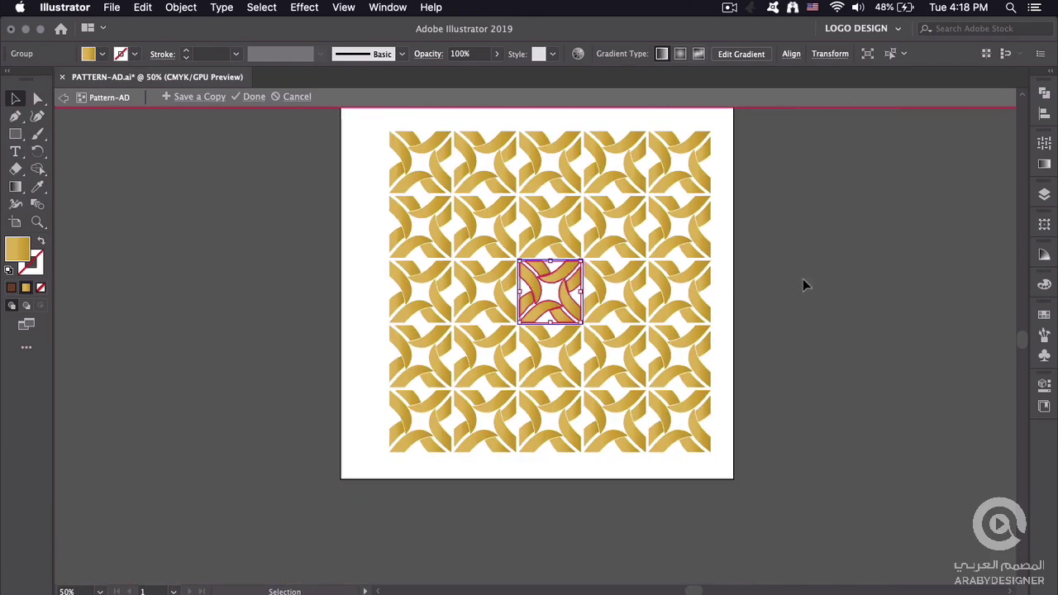
pyautogui.scroll(-2, 803, 279)
pyautogui.moveTo(782, 297); pyautogui.dragTo(777, 328)
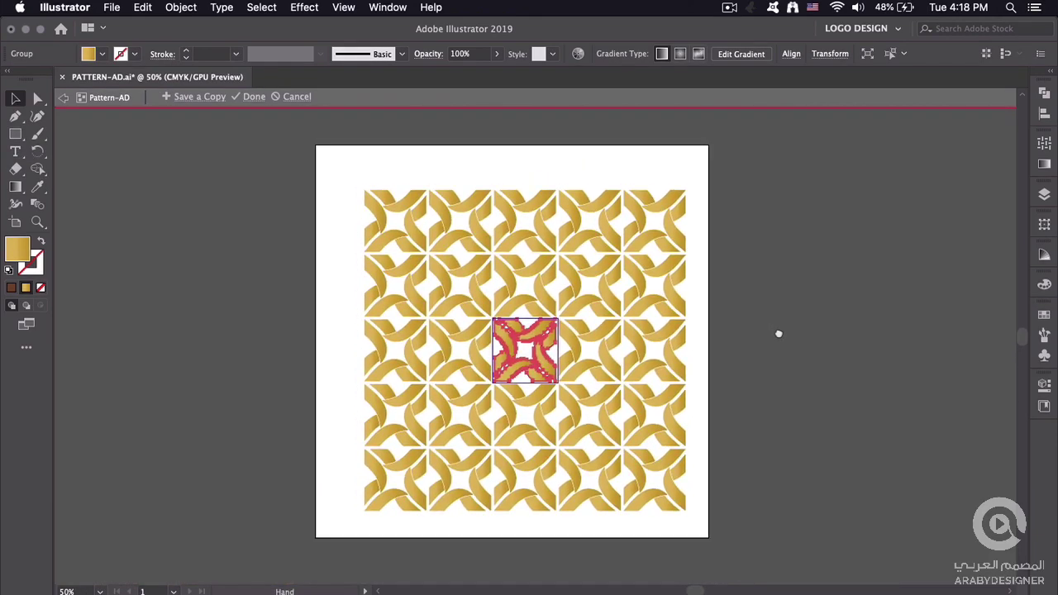
pyautogui.moveTo(557, 319); pyautogui.dragTo(545, 332)
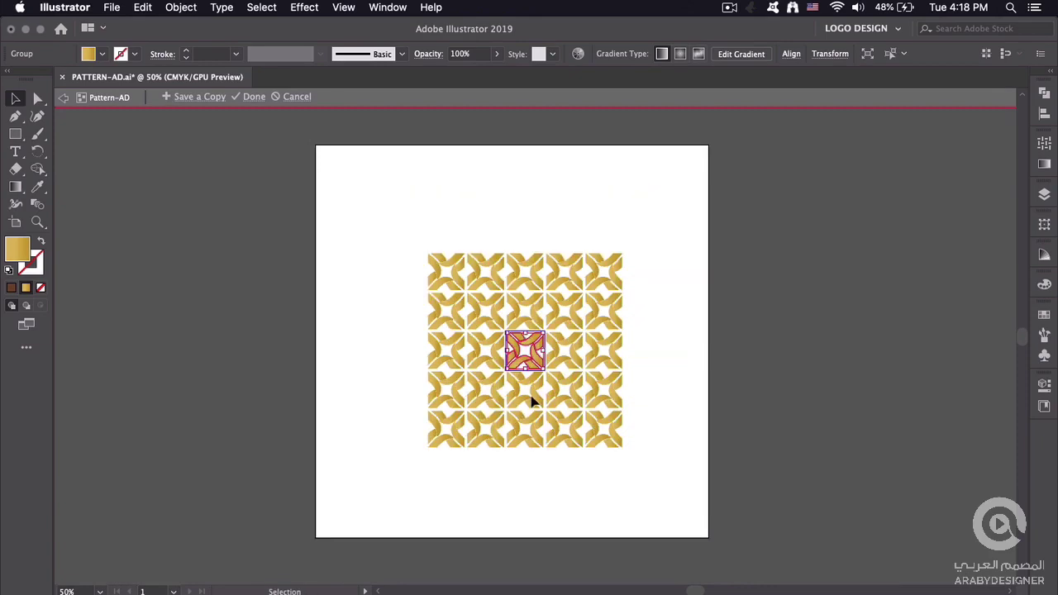
pyautogui.moveTo(545, 332); pyautogui.dragTo(561, 325)
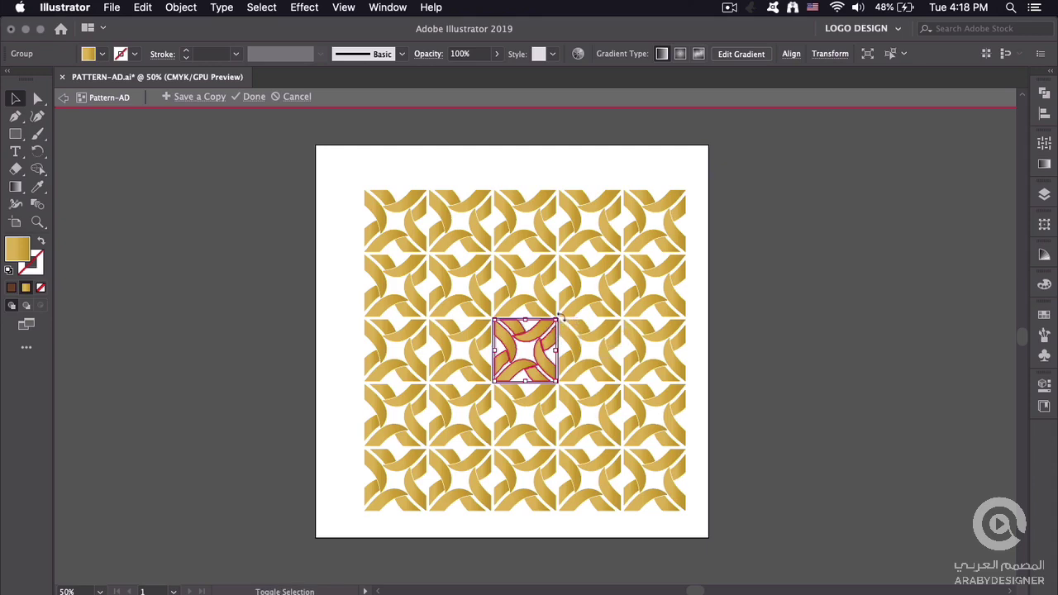
pyautogui.moveTo(560, 316); pyautogui.dragTo(610, 357)
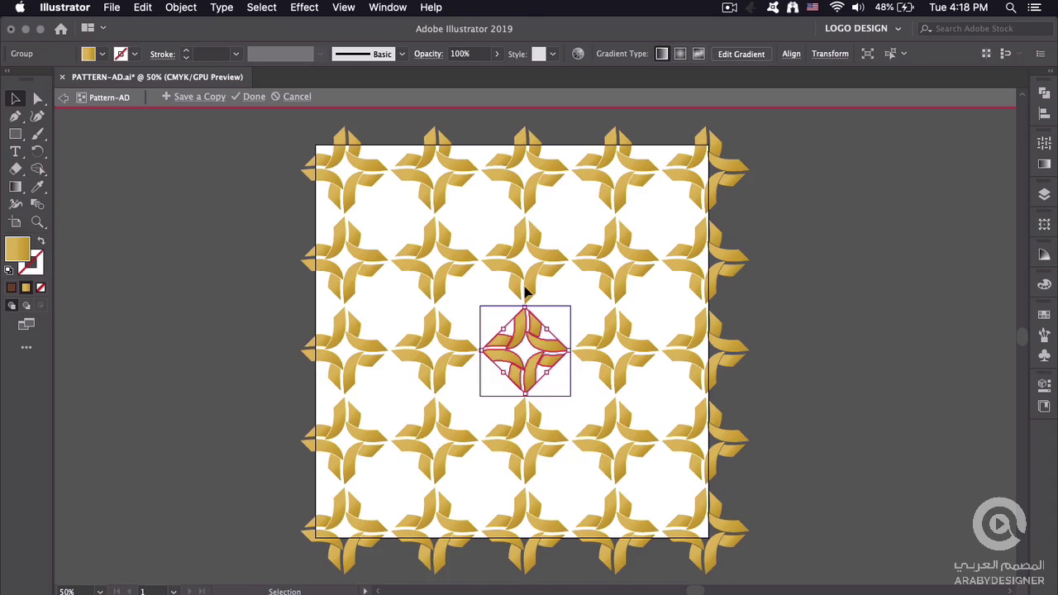
pyautogui.hotkey('ctrl', 'z')
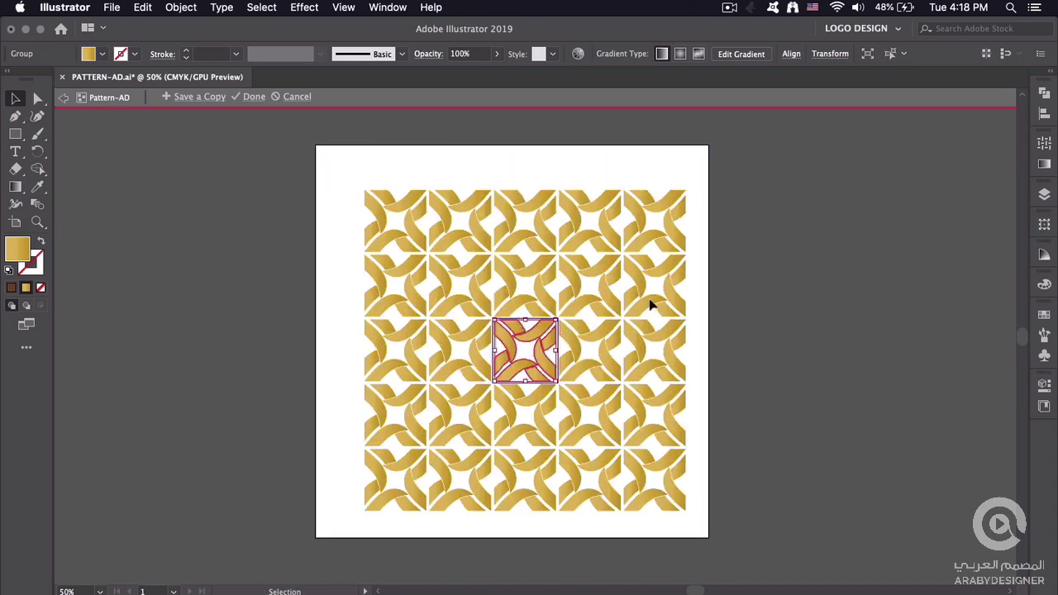
# - Set Tile Type to Brick by Row and Brick Offset to 1/3, after trying 2/3 and 1/4
pyautogui.click(1044, 142)
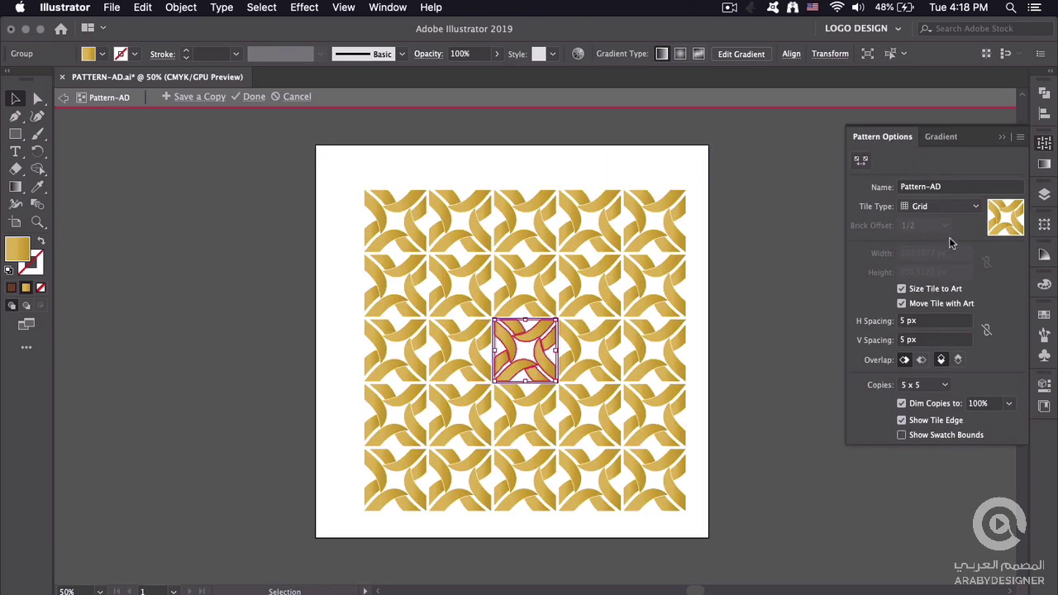
pyautogui.click(933, 206)
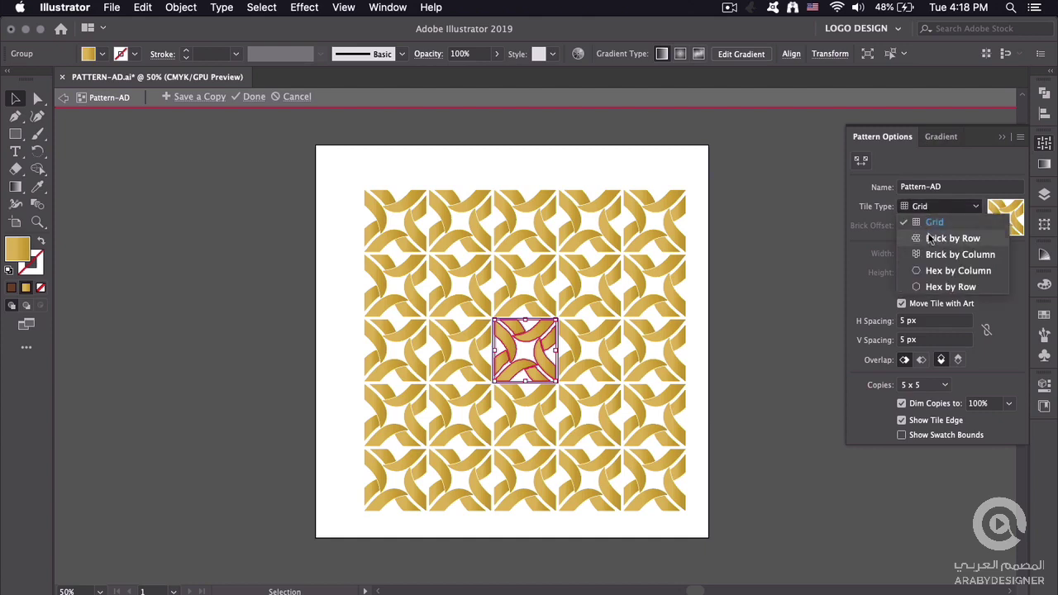
pyautogui.click(931, 239)
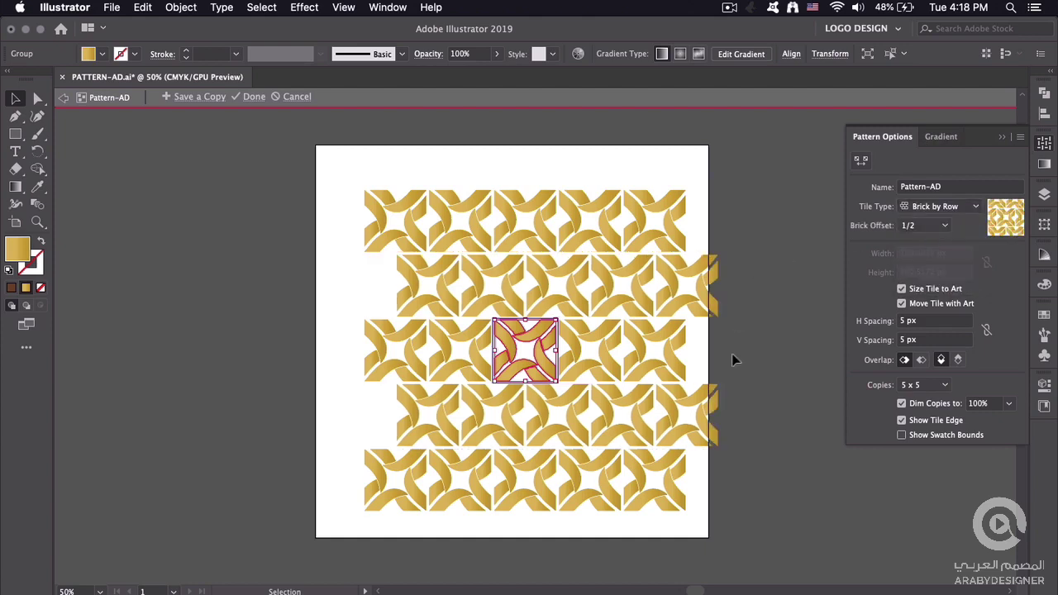
pyautogui.click(945, 228)
pyautogui.click(925, 290)
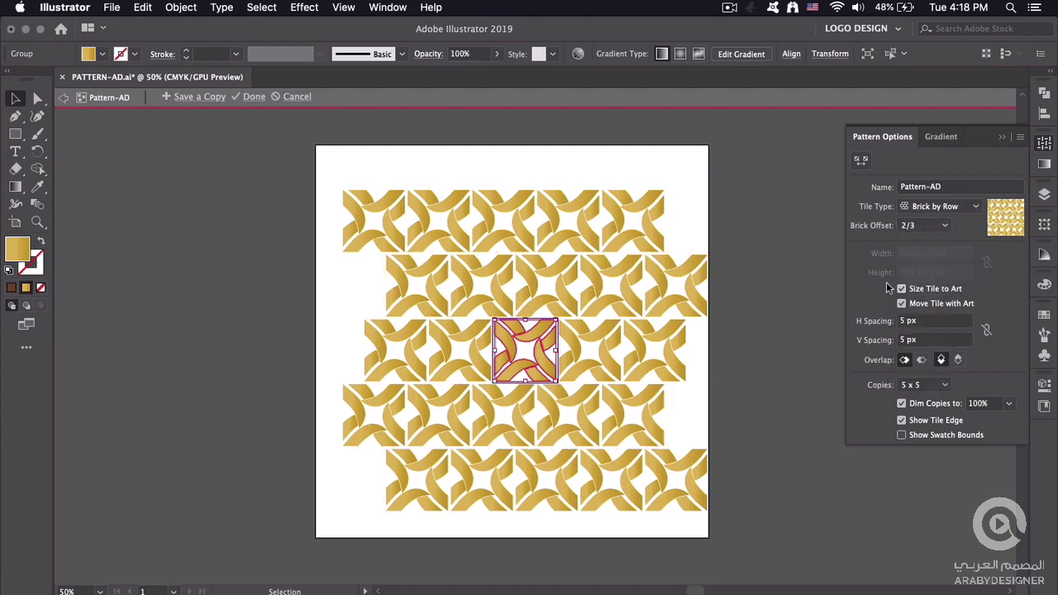
pyautogui.click(940, 229)
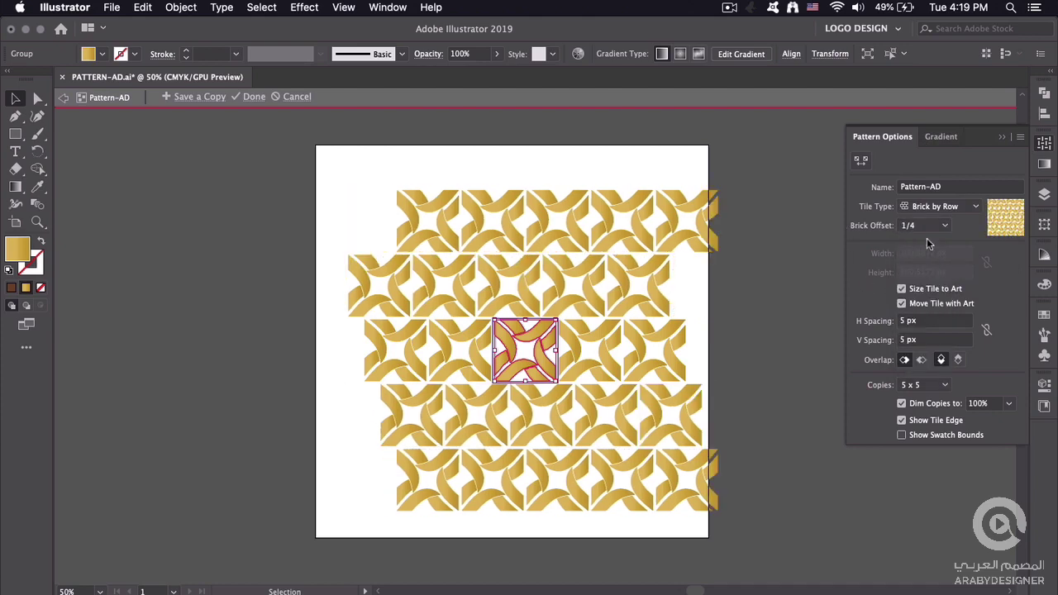
pyautogui.click(924, 228)
pyautogui.click(916, 255)
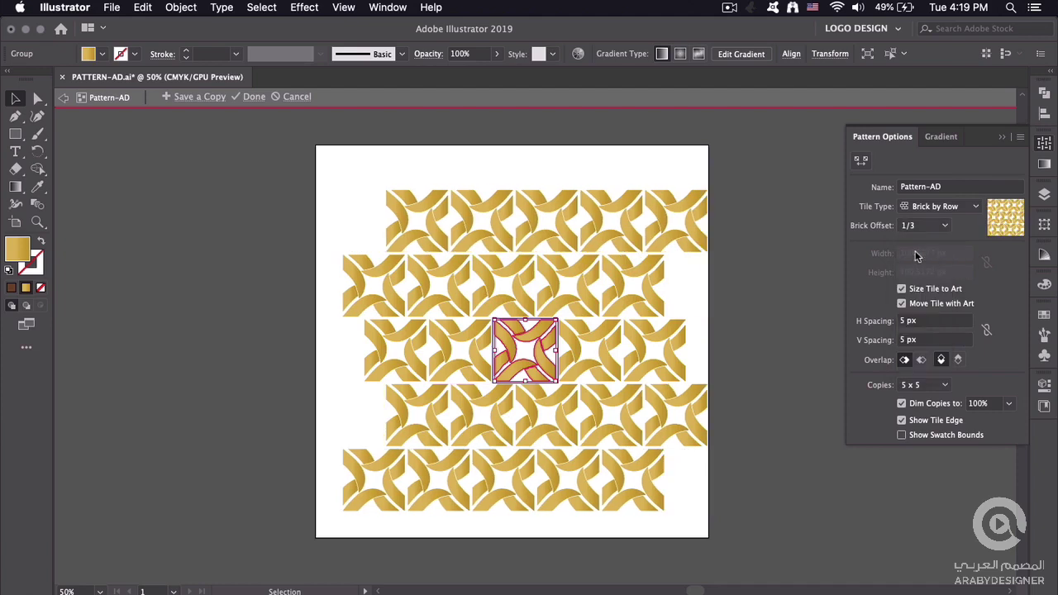
# - Link the spacing fields and set H Spacing to 15 px
pyautogui.click(907, 322)
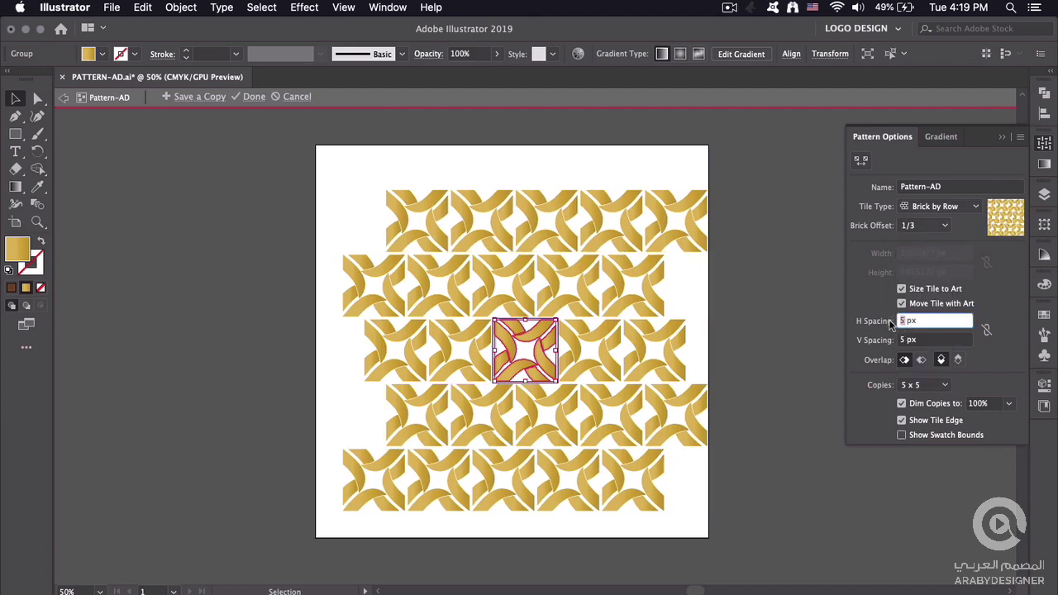
pyautogui.write('10')
pyautogui.press('Return')
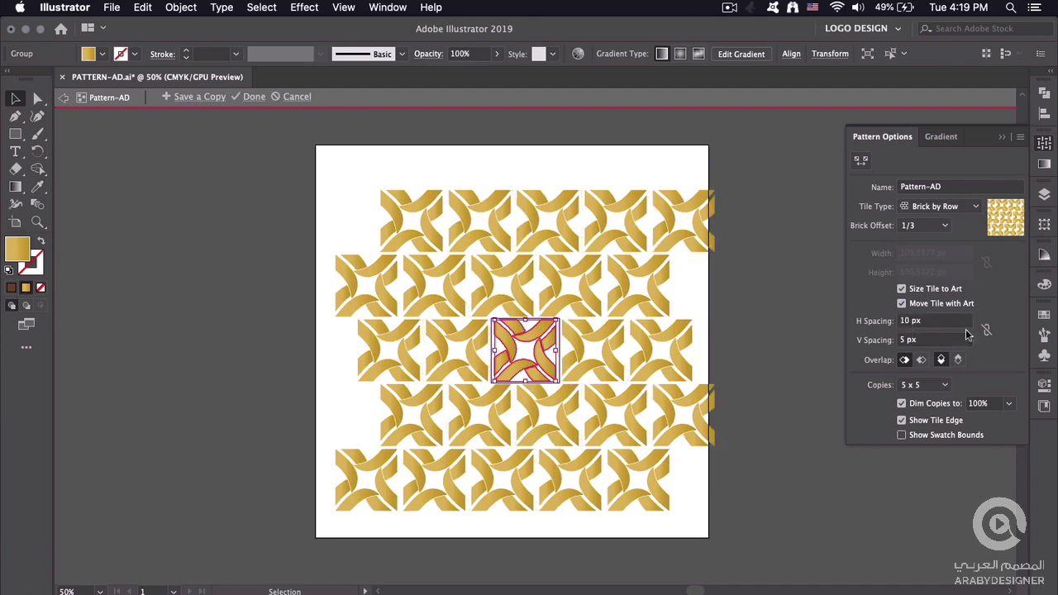
pyautogui.click(986, 331)
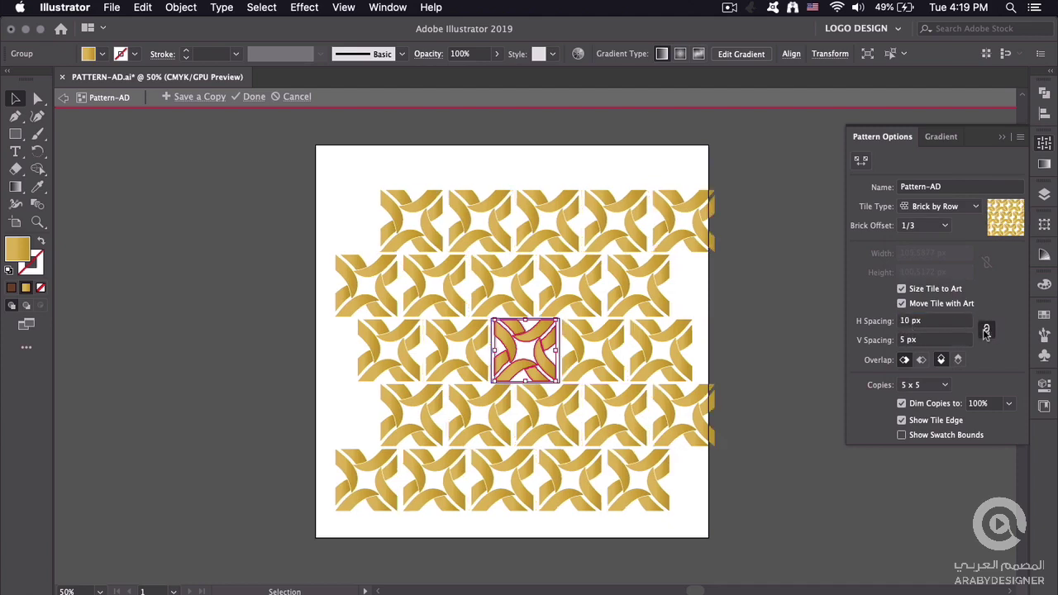
pyautogui.click(907, 322)
pyautogui.write('15')
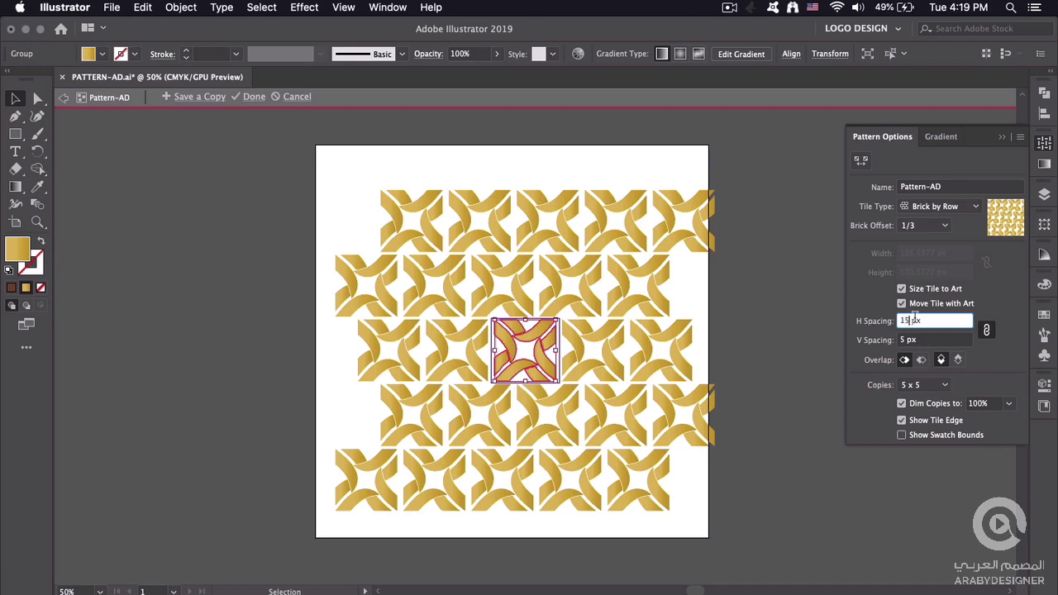
pyautogui.press('Return')
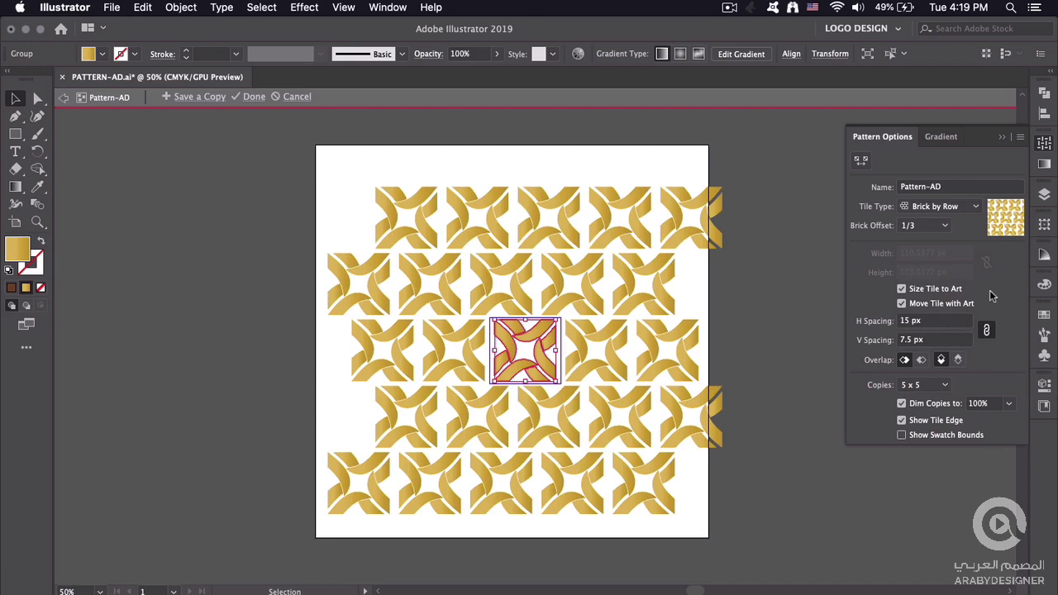
# - Set V Spacing to 15 px, then unlink and re-enter 15 px H Spacing
pyautogui.click(914, 340)
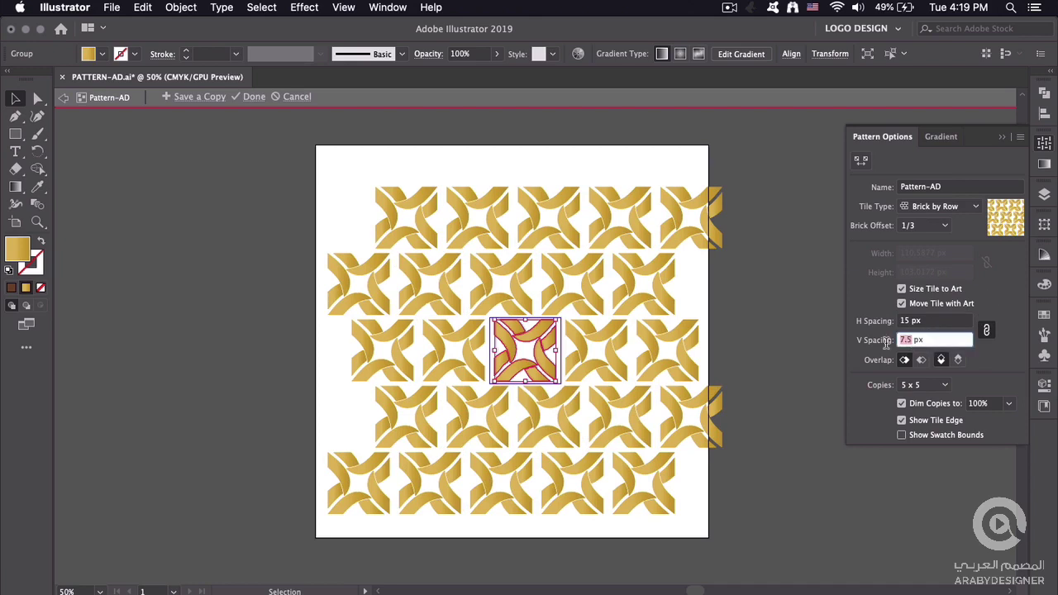
pyautogui.write('15')
pyautogui.press('Return')
pyautogui.click(986, 330)
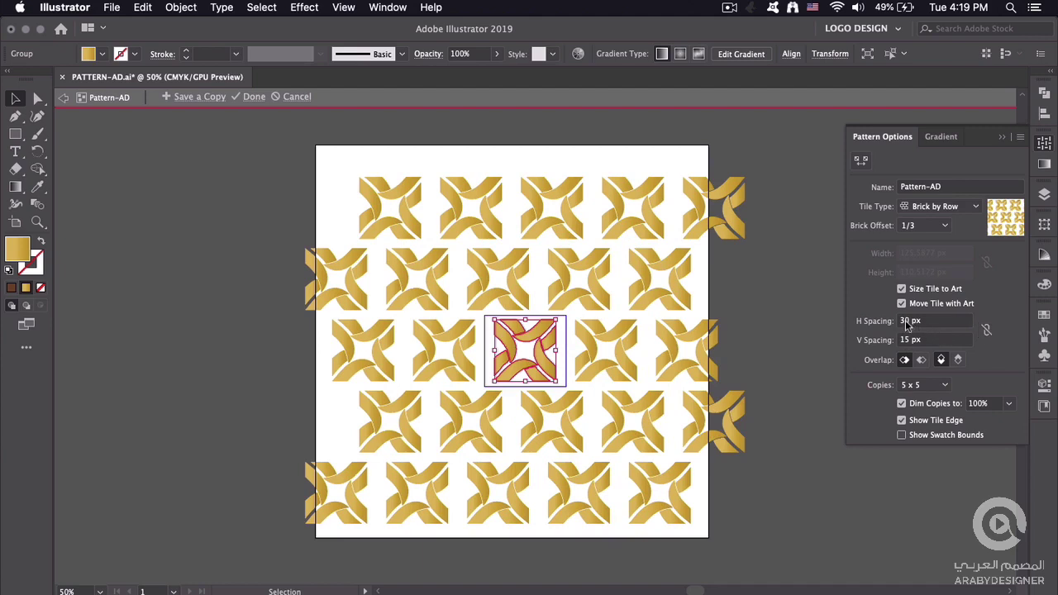
pyautogui.moveTo(909, 322); pyautogui.dragTo(867, 325)
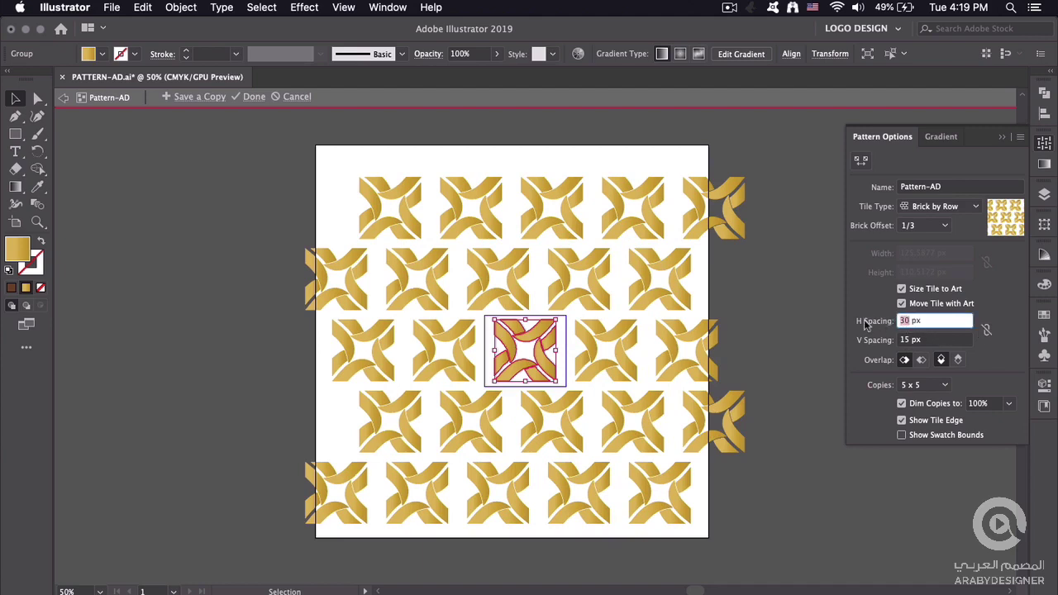
pyautogui.write('15')
pyautogui.press('Return')
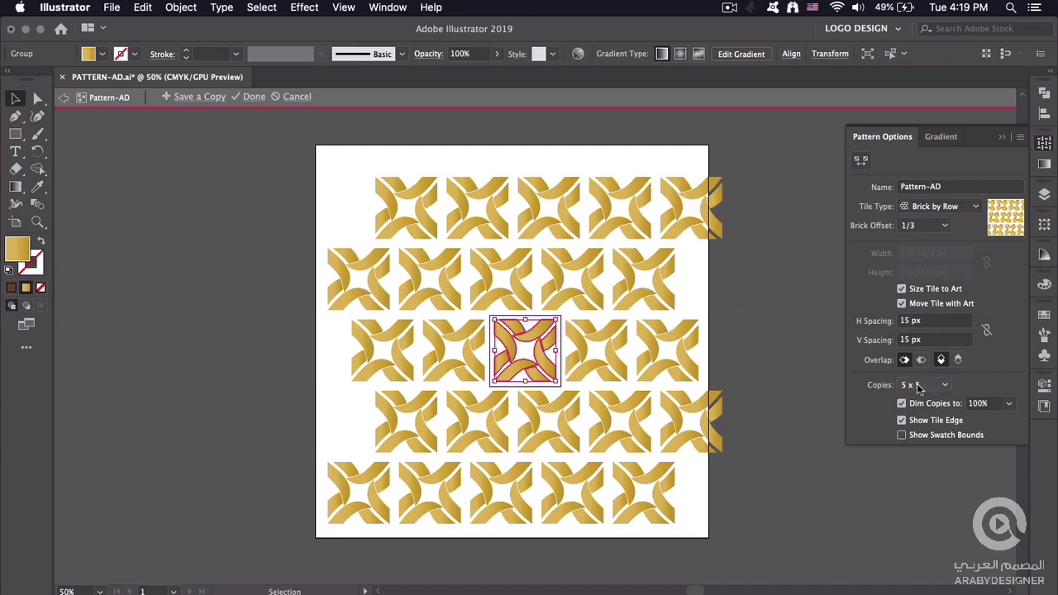
# - Click Done to save the Pattern-AD swatch changes and leave pattern editing
pyautogui.click(251, 97)
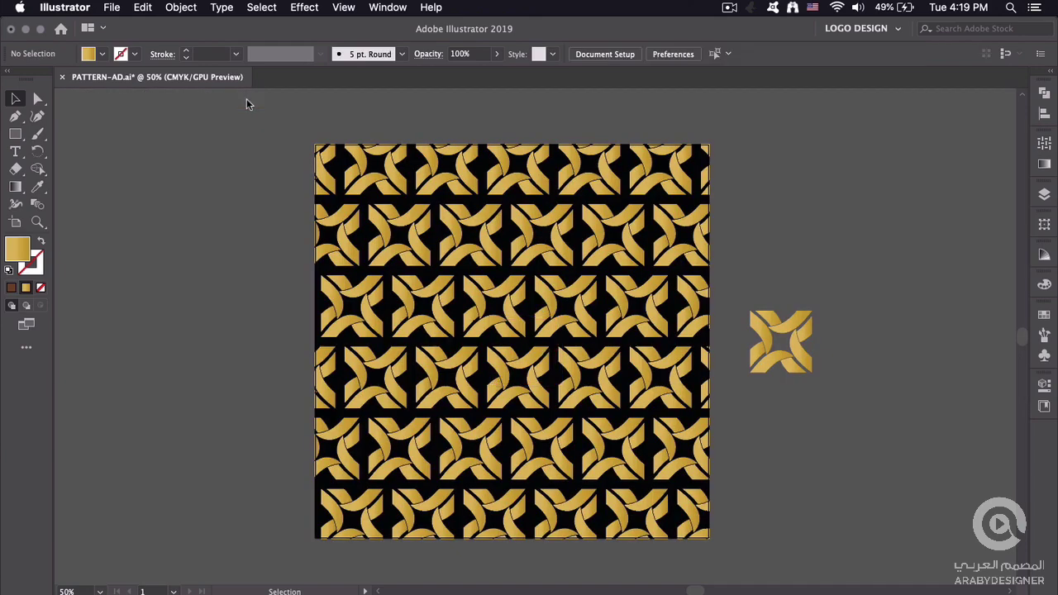